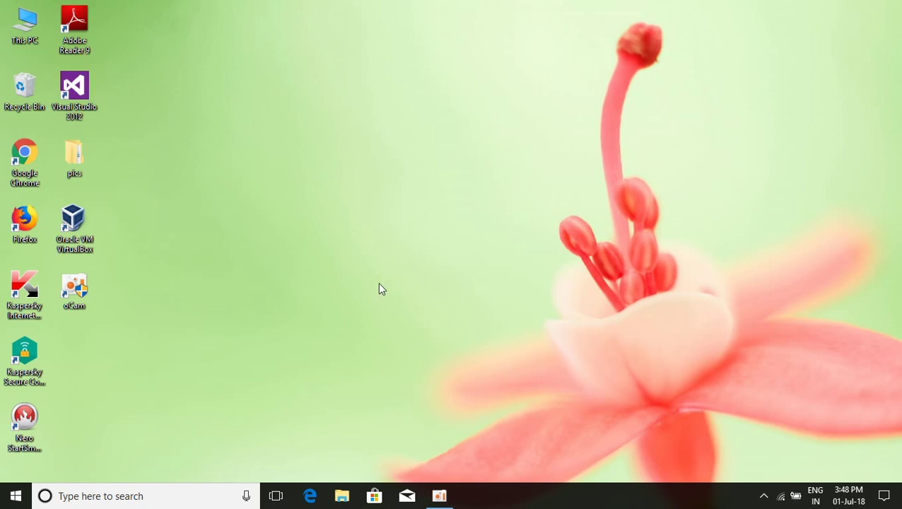
Step: Open Microsoft Edge and go to the x-plane.com website
left_click(305, 497)
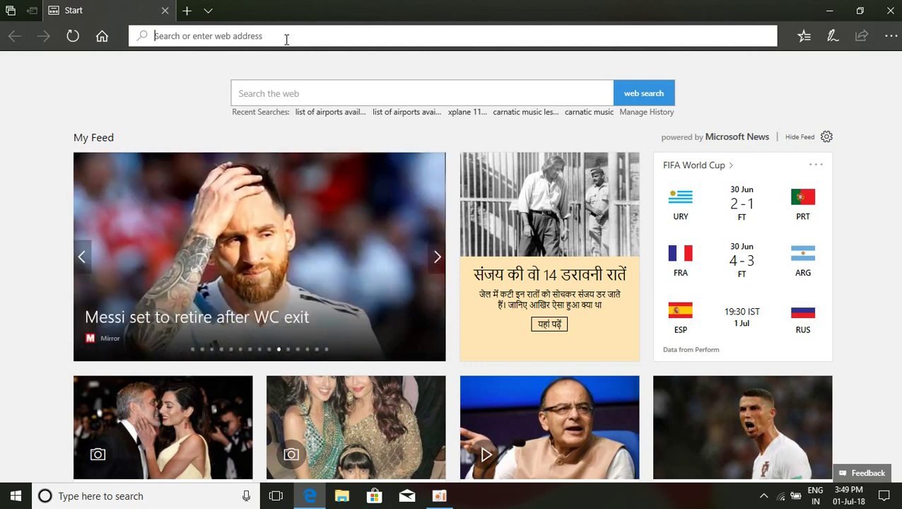
type("x-")
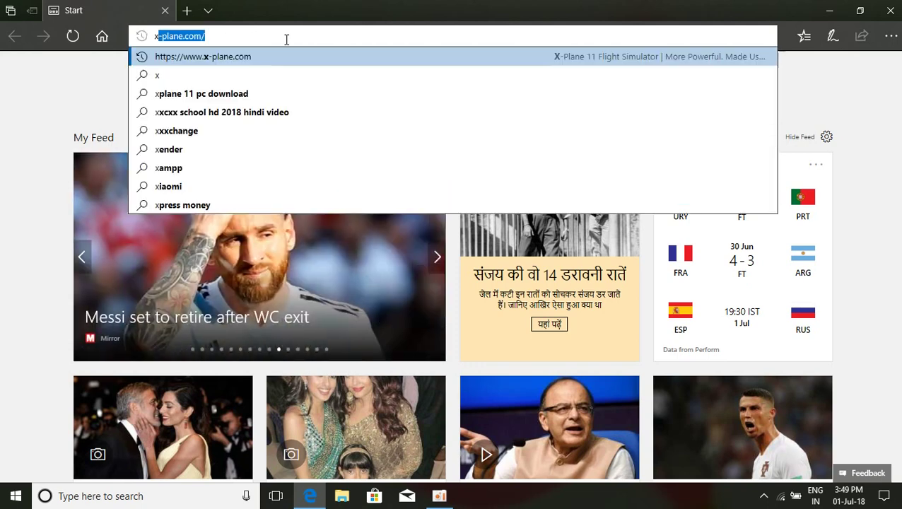
type("plan")
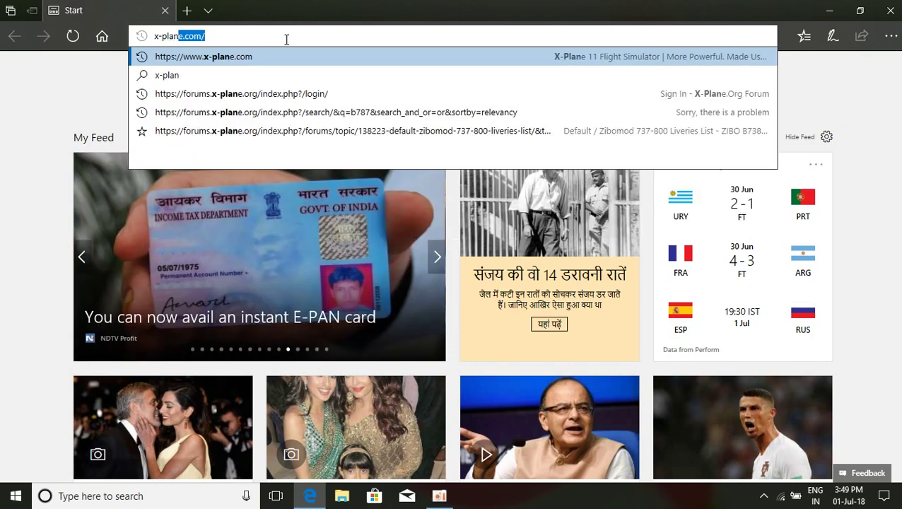
type("e.com")
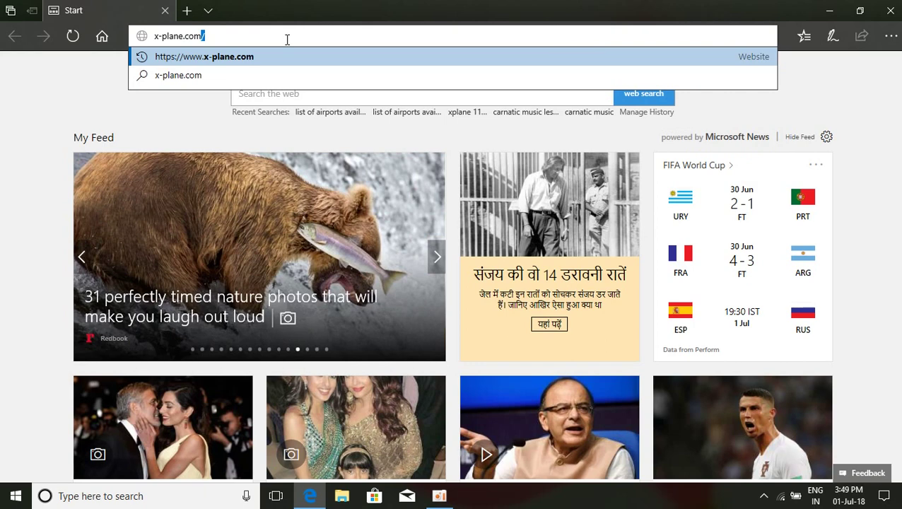
key("Return")
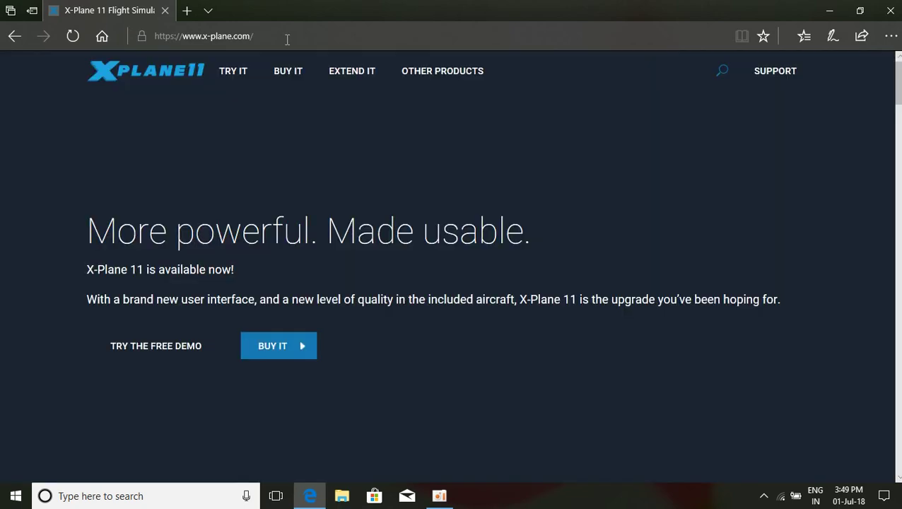
Step: Look over the X-Plane 11 home page from the opening banner down to the aircraft section and back
scroll(238, 242, "down", 7)
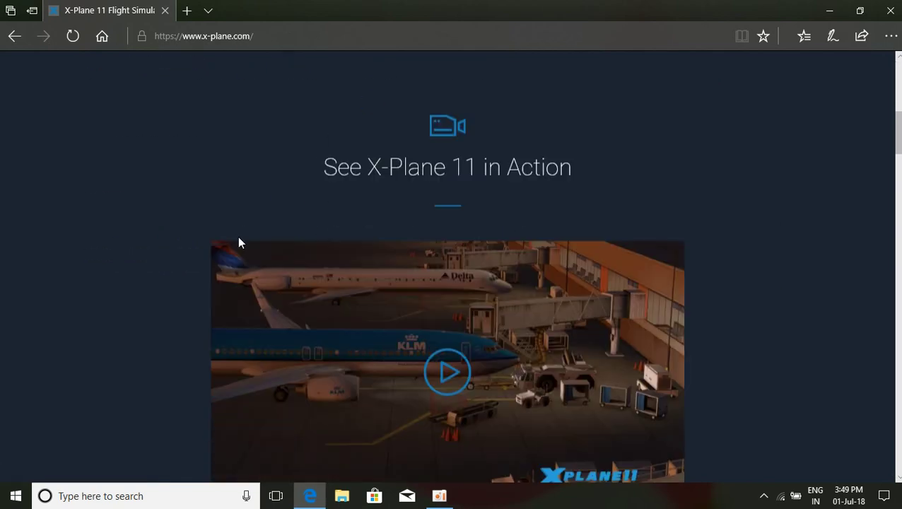
scroll(255, 203, "up", 3)
scroll(256, 203, "up", 4)
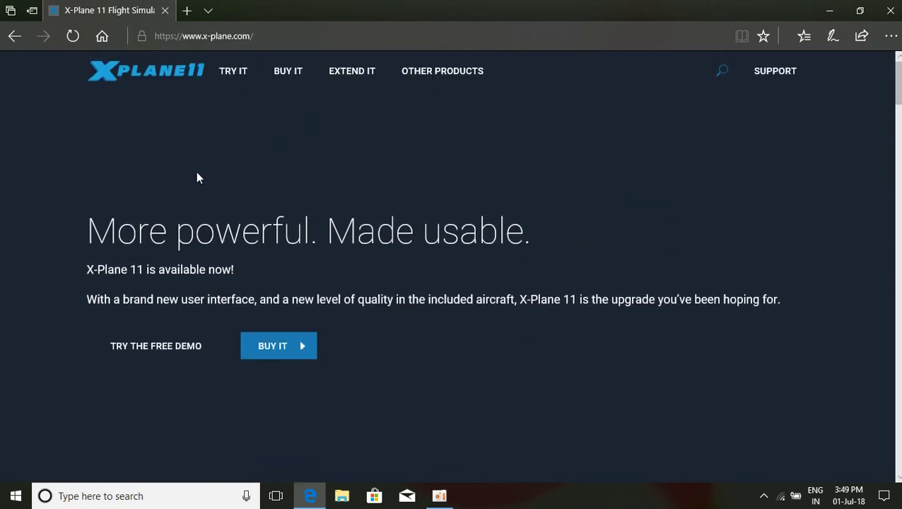
scroll(138, 185, "down", 12)
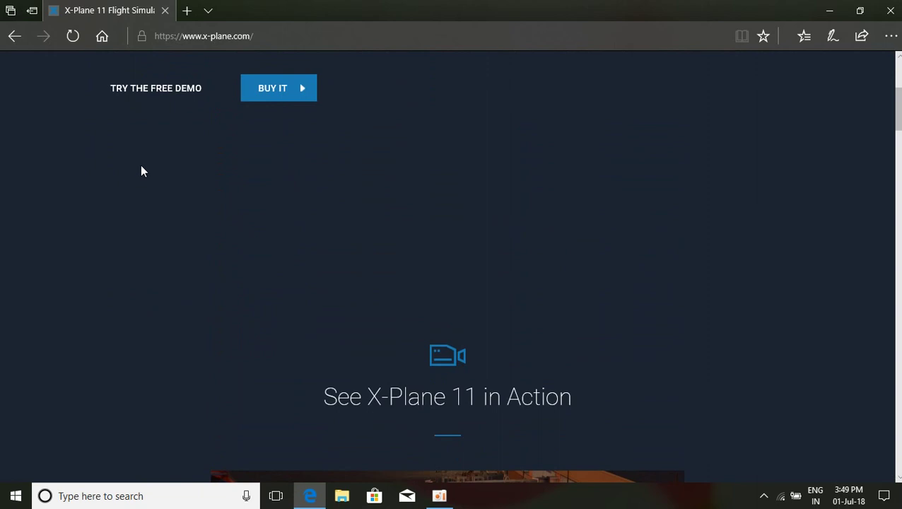
scroll(142, 166, "down", 11)
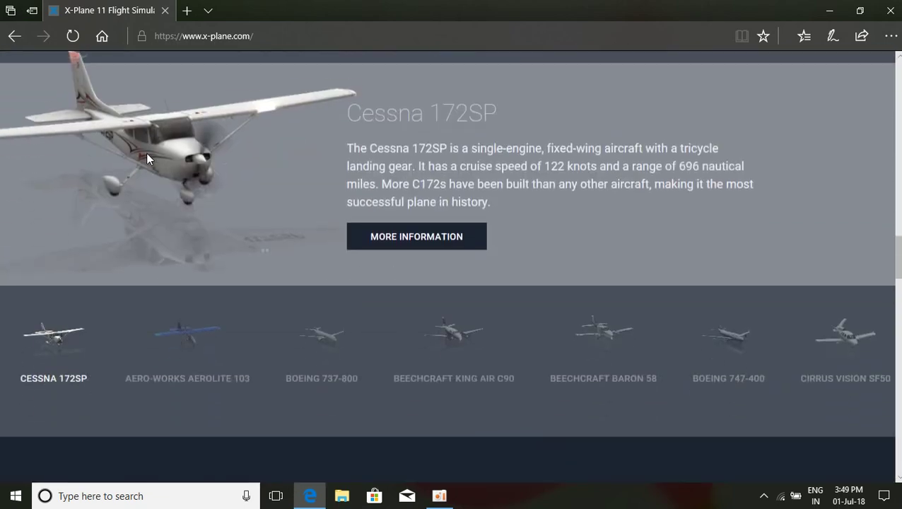
scroll(148, 152, "up", 12)
scroll(168, 111, "up", 8)
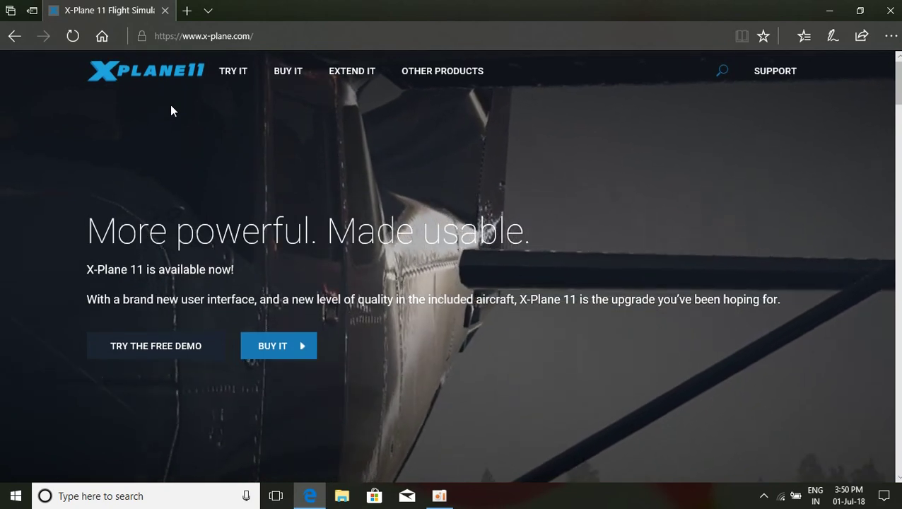
Step: Play the video in the "See X-Plane 11 in Action" section
scroll(171, 110, "down", 3)
scroll(171, 109, "down", 5)
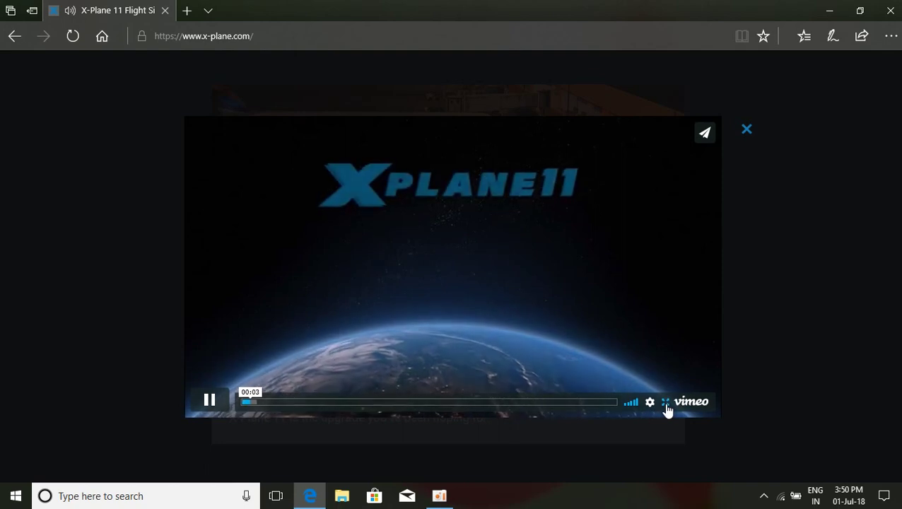
mouse_move(252, 404)
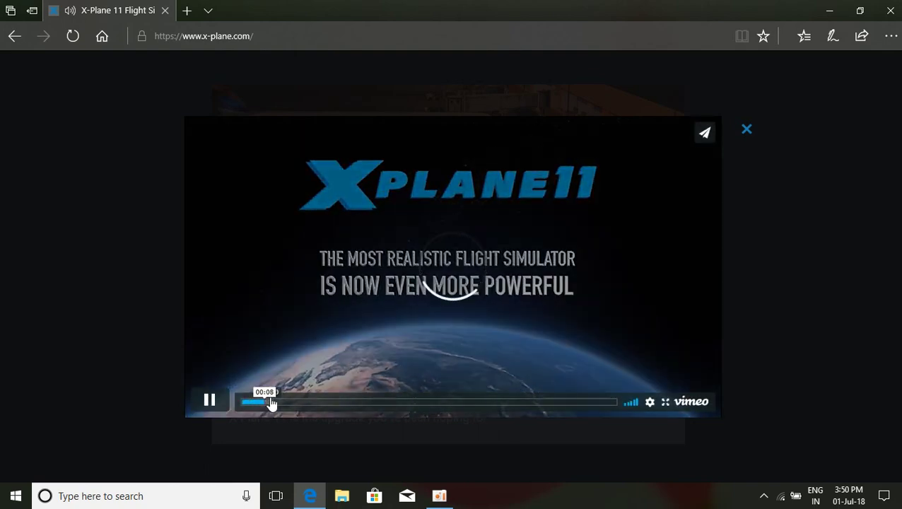
Step: Raise the system volume to 100 while the X-Plane 11 video plays
key("XF86AudioLowerVolume")
key("XF86AudioRaiseVolume")
key("XF86AudioRaiseVolume")
key("XF86AudioRaiseVolume")
key("XF86AudioRaiseVolume")
key("XF86AudioRaiseVolume")
key("XF86AudioRaiseVolume")
key("XF86AudioRaiseVolume")
key("XF86AudioRaiseVolume")
key("XF86AudioRaiseVolume")
key("XF86AudioRaiseVolume")
key("XF86AudioRaiseVolume")
key("XF86AudioRaiseVolume")
key("XF86AudioRaiseVolume")
key("XF86AudioRaiseVolume")
key("XF86AudioRaiseVolume")
key("XF86AudioRaiseVolume")
key("XF86AudioRaiseVolume")
key("XF86AudioRaiseVolume")
key("XF86AudioRaiseVolume")
key("XF86AudioRaiseVolume")
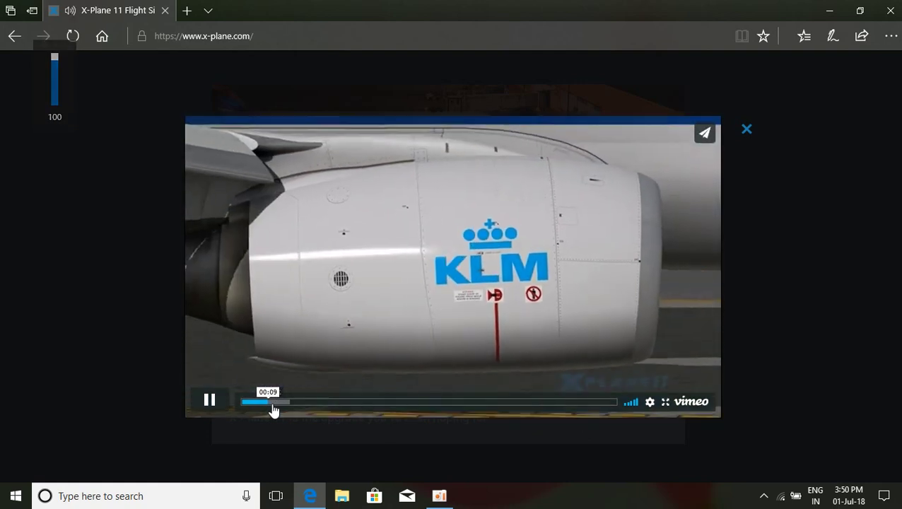
Step: Lower the system volume well below the maximum while the video keeps playing
key("XF86AudioLowerVolume")
key("XF86AudioLowerVolume")
key("XF86AudioLowerVolume")
key("XF86AudioLowerVolume")
key("XF86AudioLowerVolume")
key("XF86AudioLowerVolume")
key("XF86AudioLowerVolume")
key("XF86AudioLowerVolume")
key("XF86AudioLowerVolume")
key("XF86AudioLowerVolume")
key("XF86AudioLowerVolume")
key("XF86AudioLowerVolume")
key("XF86AudioLowerVolume")
key("XF86AudioLowerVolume")
key("XF86AudioLowerVolume")
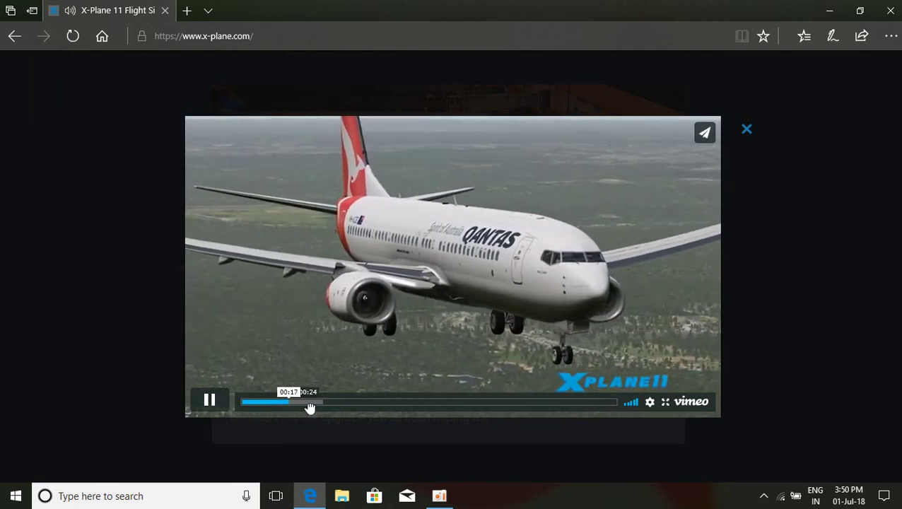
Step: Skip ahead in the X-Plane 11 video to 00:29 and 01:49, and close the video player
left_click(320, 403)
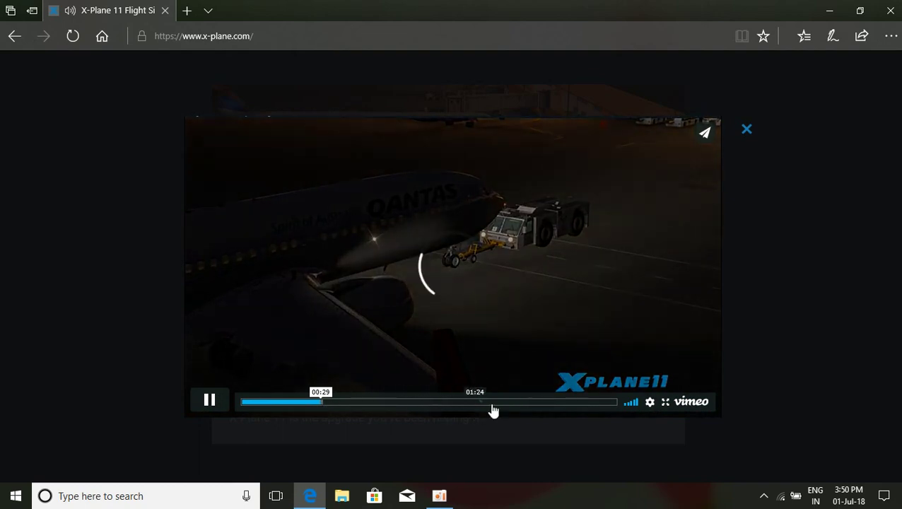
left_click(542, 402)
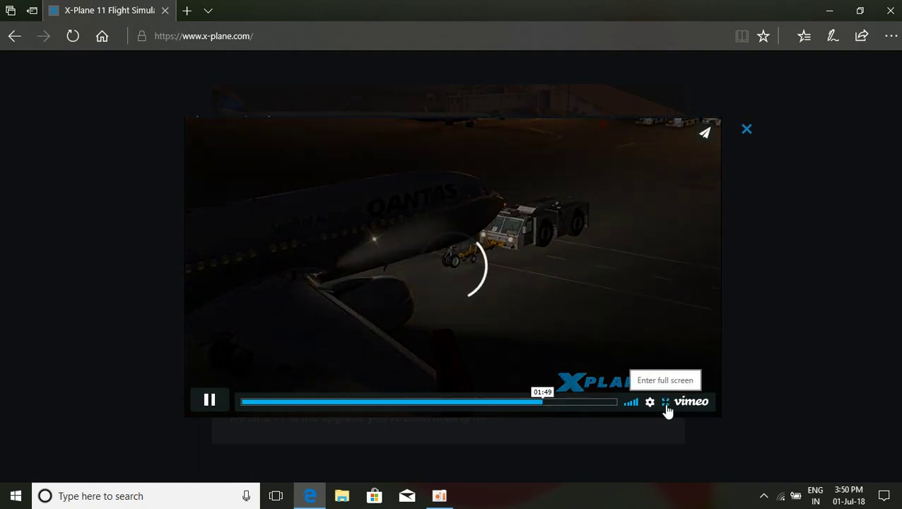
left_click(745, 135)
Step: Examine the latest news and the New in X-Plane 11 aircraft features on the home page
scroll(447, 242, "down", 5)
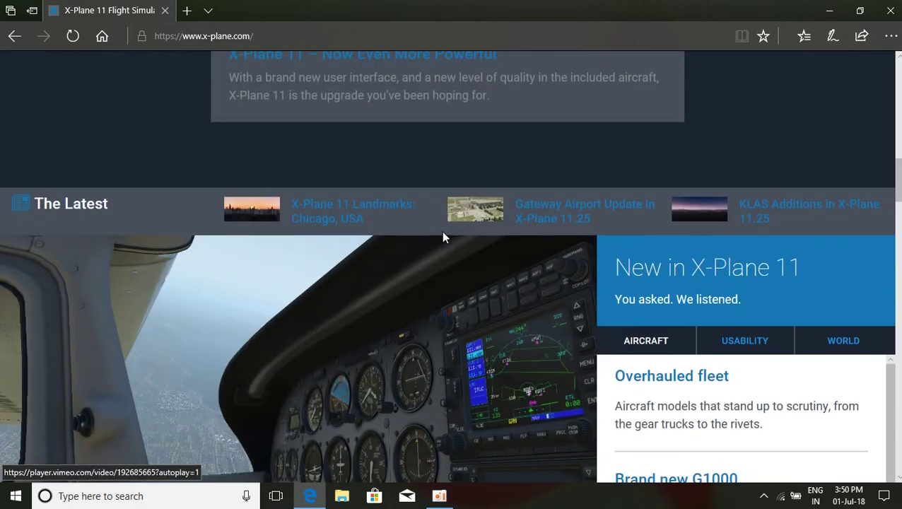
scroll(424, 184, "up", 4)
scroll(410, 141, "down", 6)
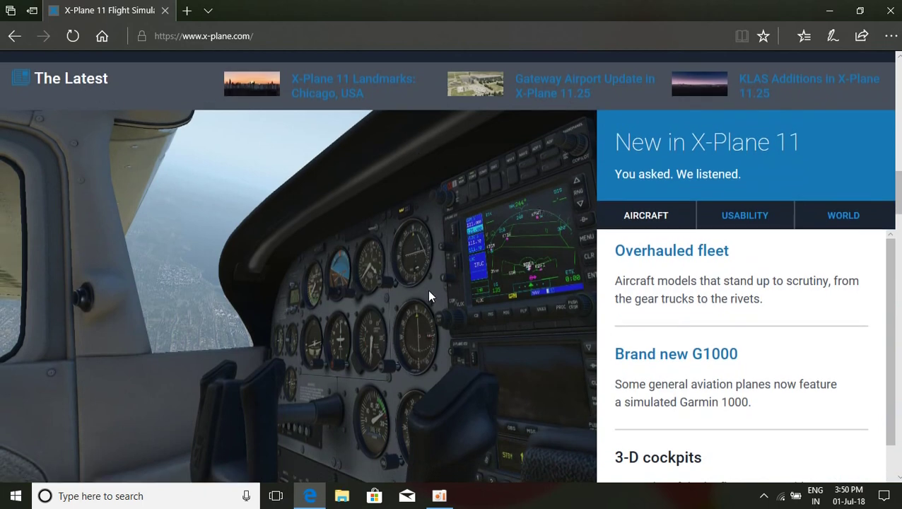
scroll(382, 286, "down", 1)
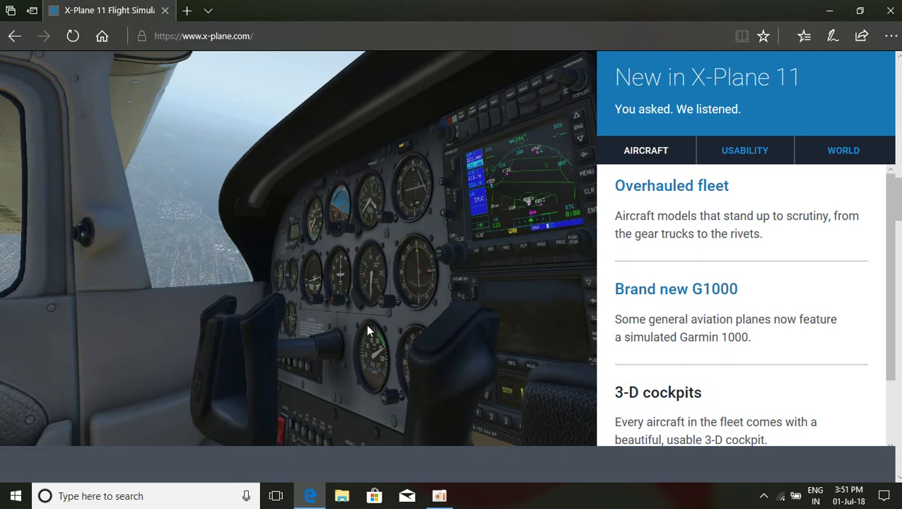
Step: Compare the Boeing 737-800 and Boeing 747-400 descriptions in the Aircraft section
scroll(459, 273, "down", 5)
scroll(401, 232, "down", 4)
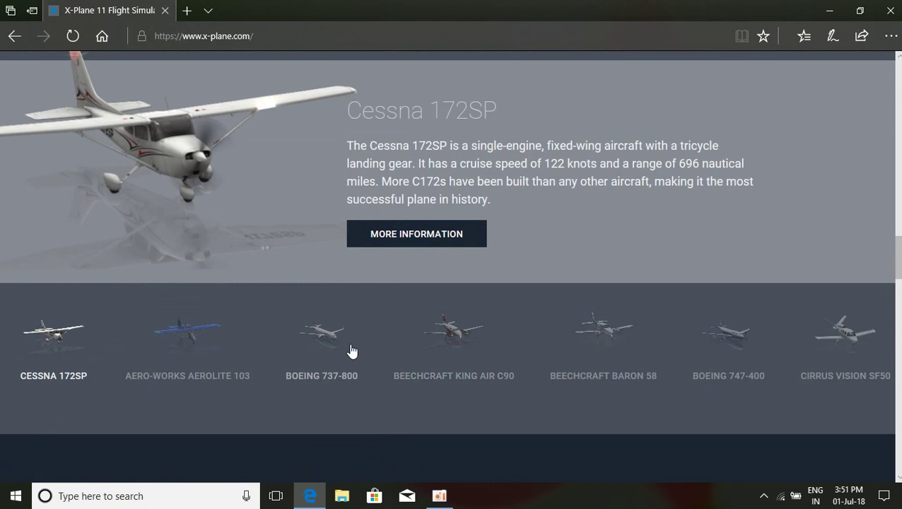
left_click(305, 343)
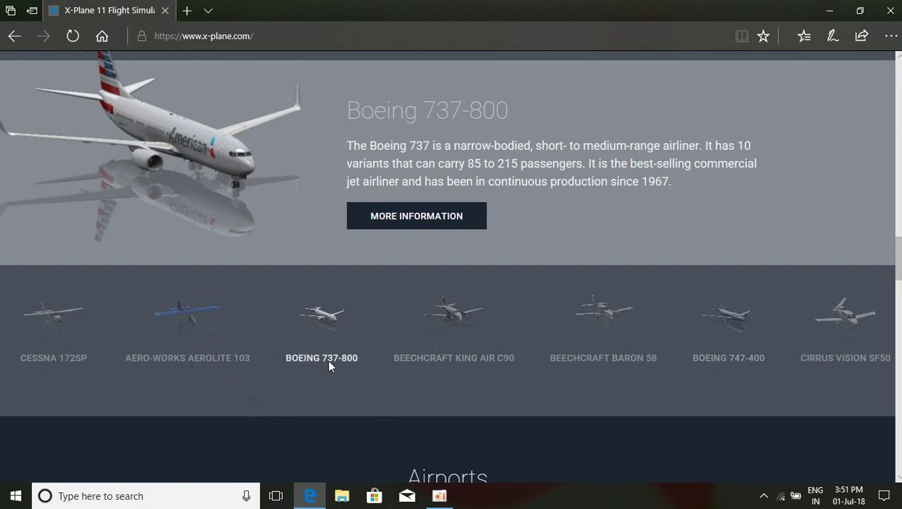
scroll(327, 354, "up", 1)
left_click(729, 396)
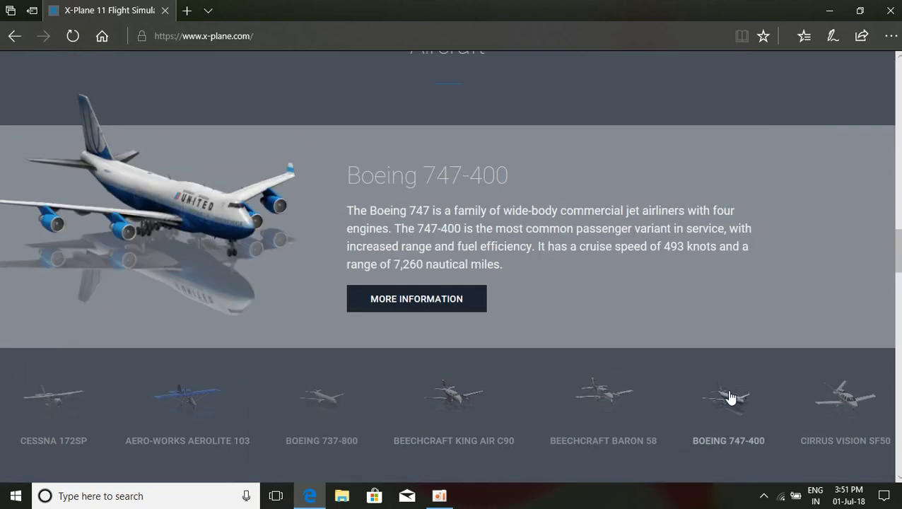
scroll(242, 231, "down", 1)
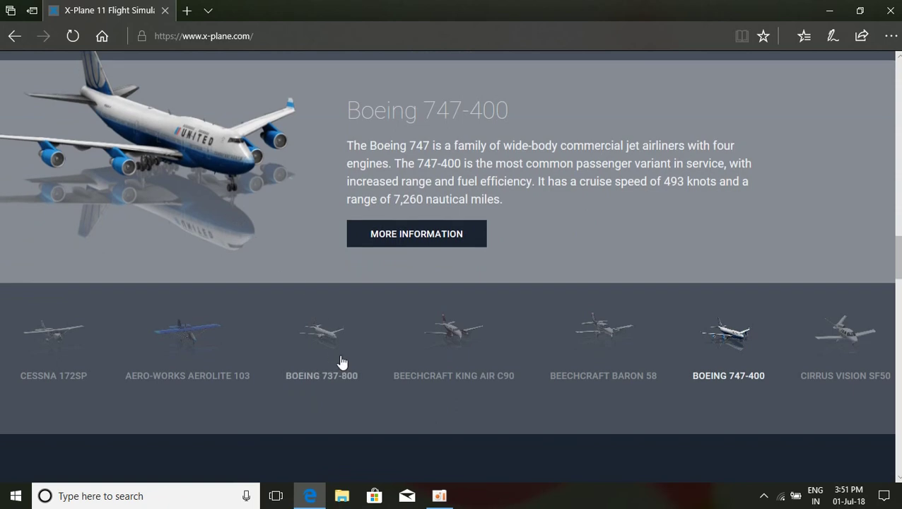
scroll(332, 343, "up", 1)
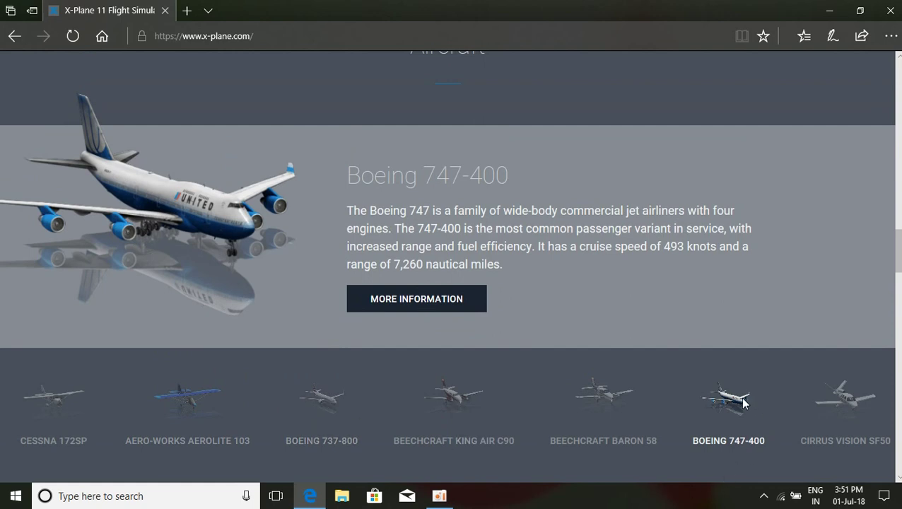
left_click(320, 399)
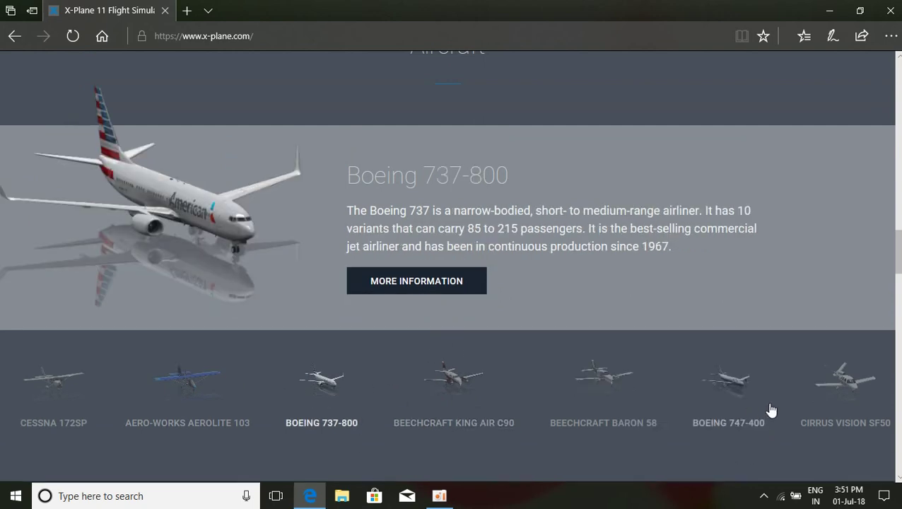
left_click(730, 393)
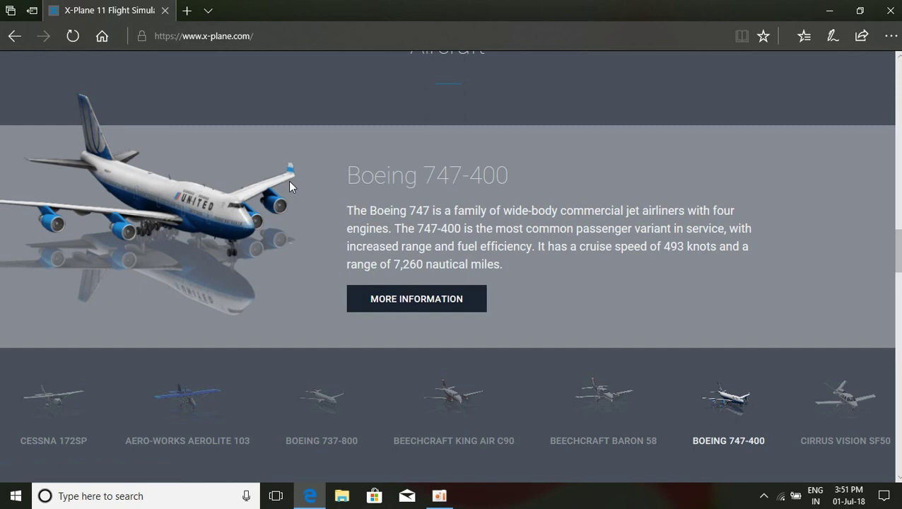
Step: View the aircraft entries in order from the Cessna 172SP and Aerolite 103 through the Beechcraft models to the Boeing 747-400
left_click(63, 408)
left_click(197, 409)
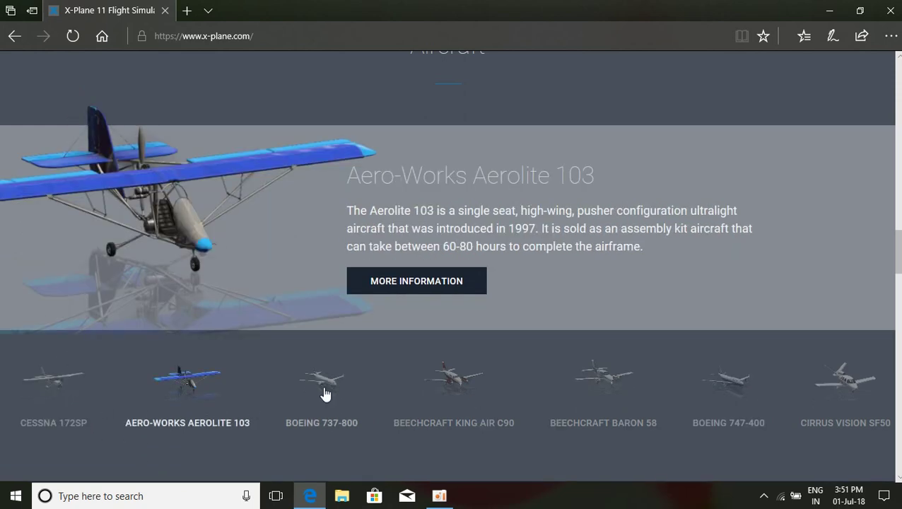
left_click(322, 392)
left_click(475, 394)
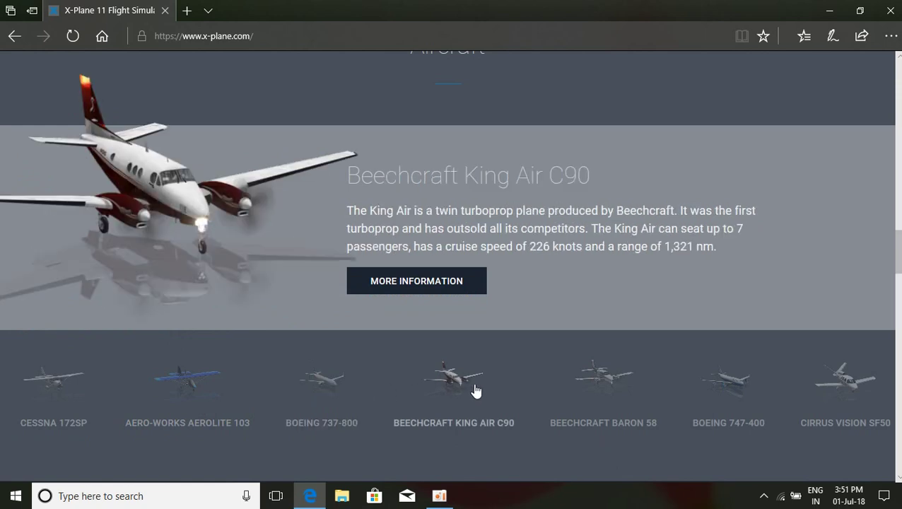
left_click(584, 374)
left_click(734, 392)
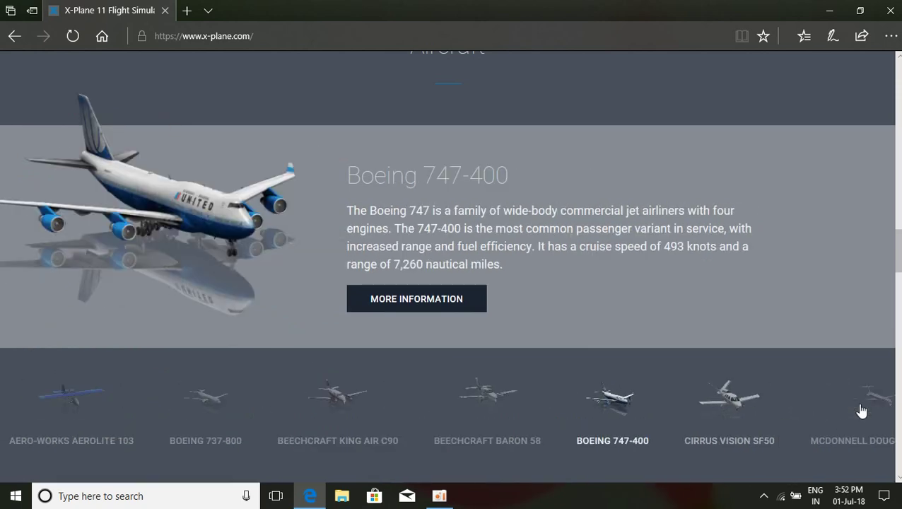
Step: View the remaining aircraft entries in order, from the Cirrus Vision SF50 to the Stinson L-5 Sentinel
left_click(746, 391)
left_click(857, 407)
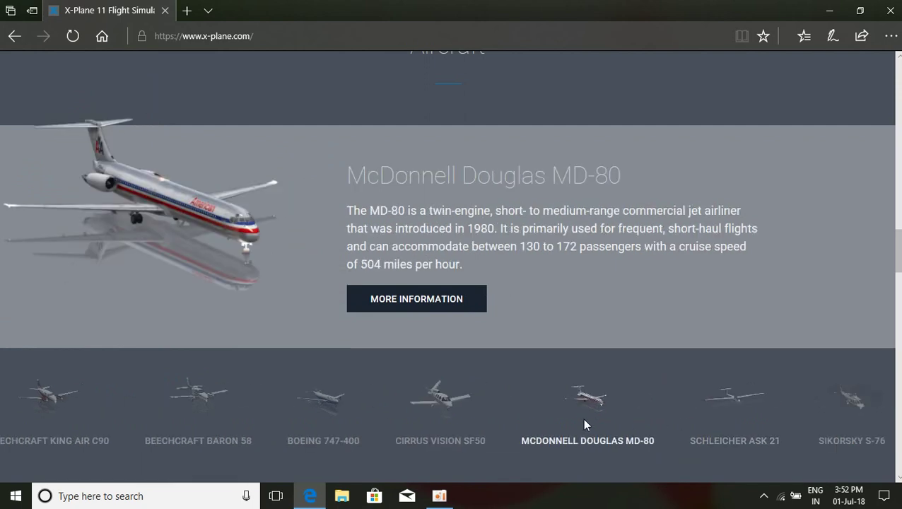
left_click(737, 409)
left_click(859, 387)
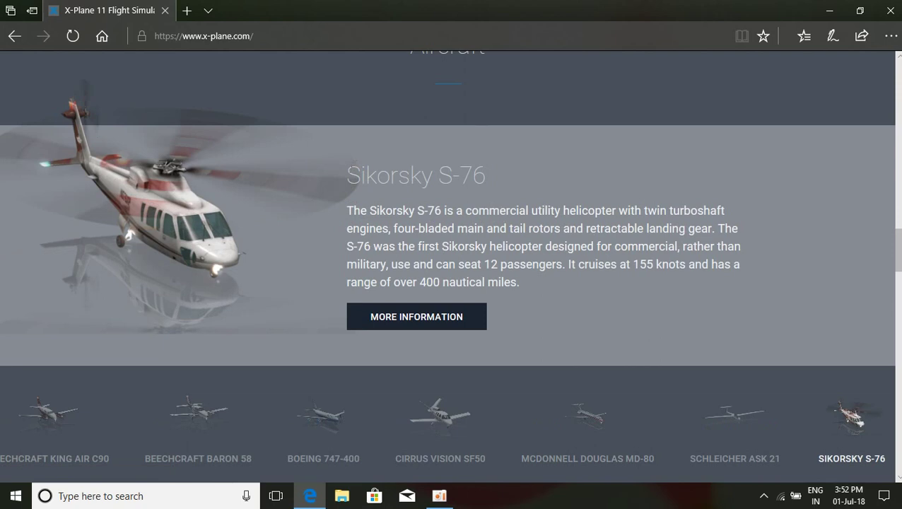
scroll(612, 341, "down", 2)
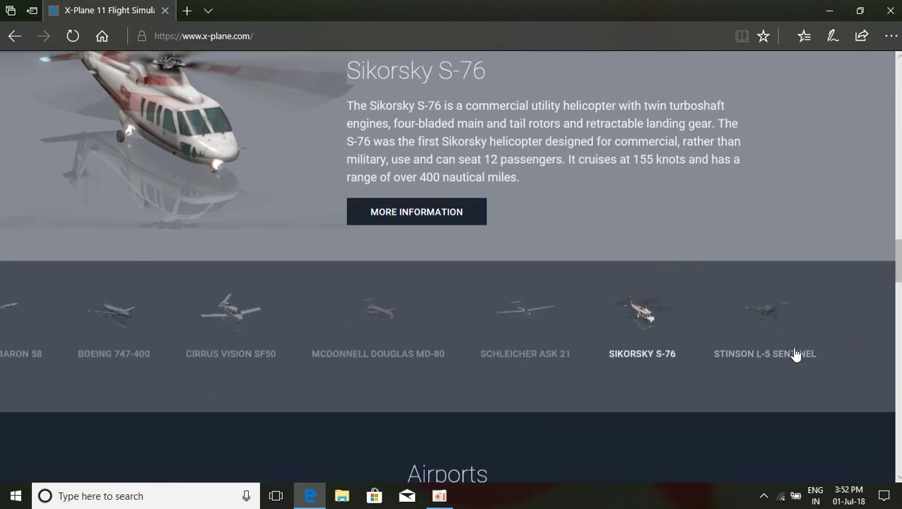
left_click(765, 293)
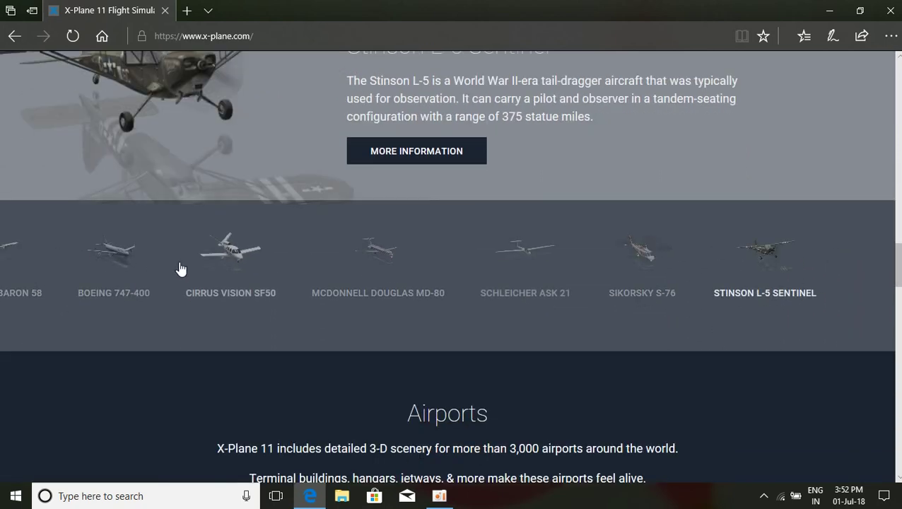
Step: Return to the Aircraft section and view the Cessna 172SP entry
scroll(179, 268, "up", 3)
scroll(179, 268, "up", 4)
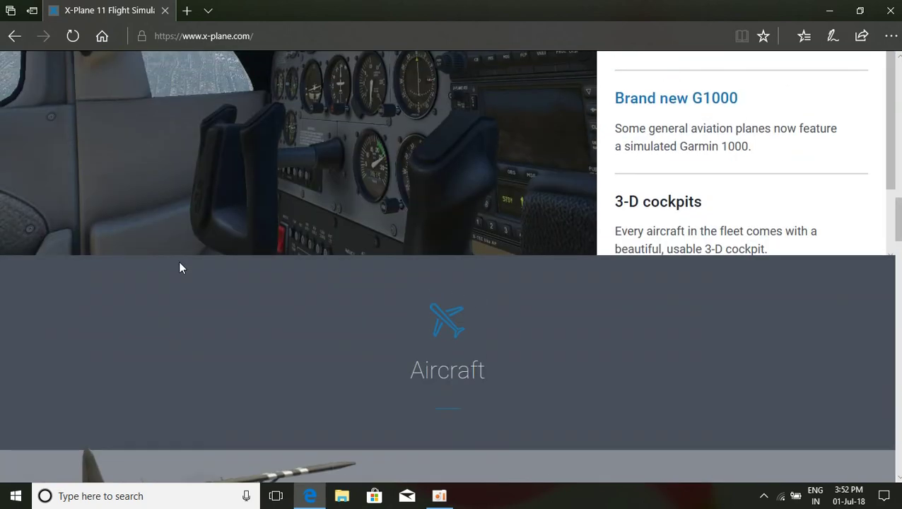
scroll(178, 267, "down", 4)
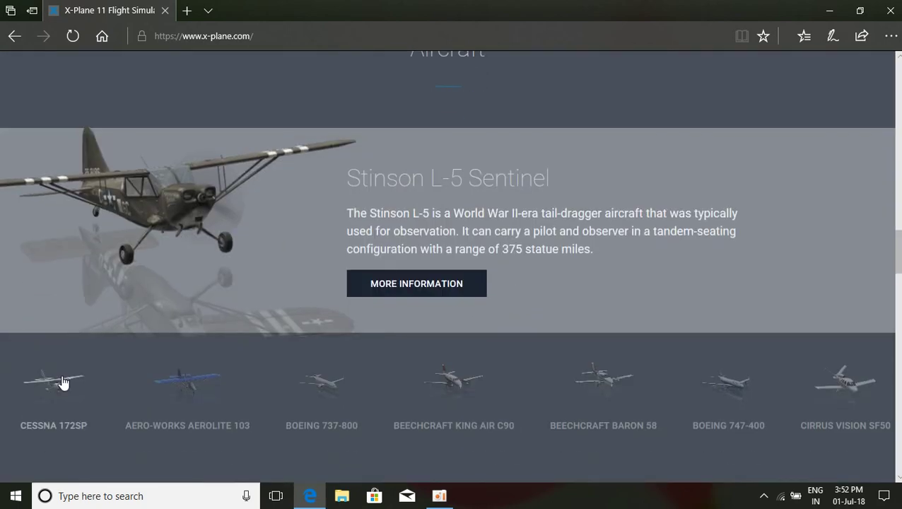
left_click(63, 377)
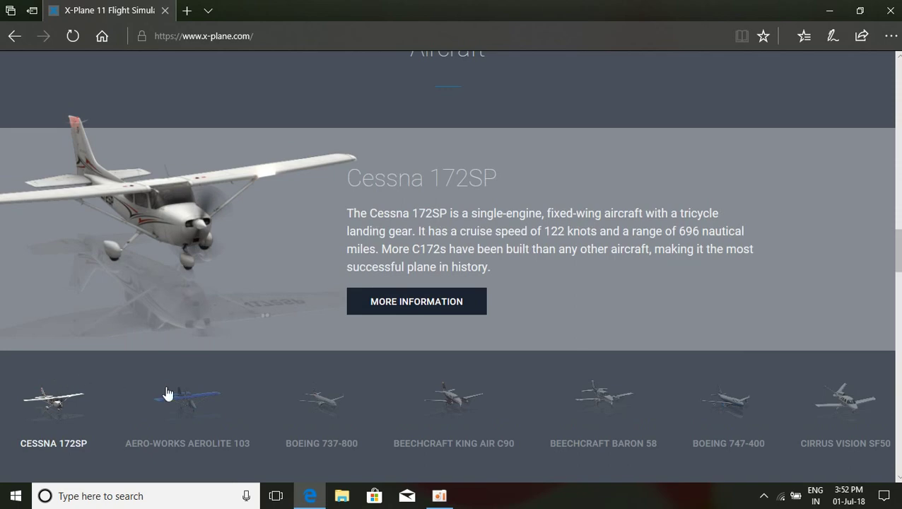
Step: Examine the featured airports in the Airports section, from Boryspil and Chicago O'Hare to Hangzhou Xiaoshan International
scroll(252, 242, "down", 7)
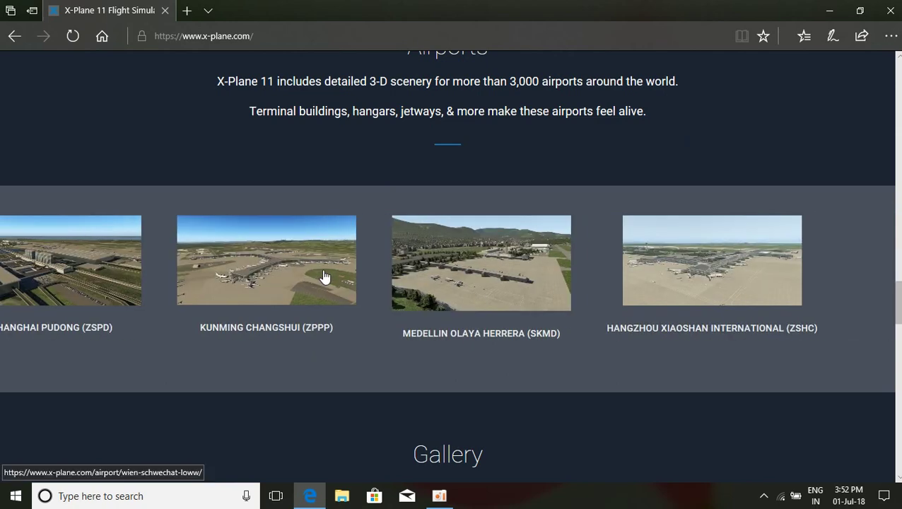
scroll(328, 272, "up", 4)
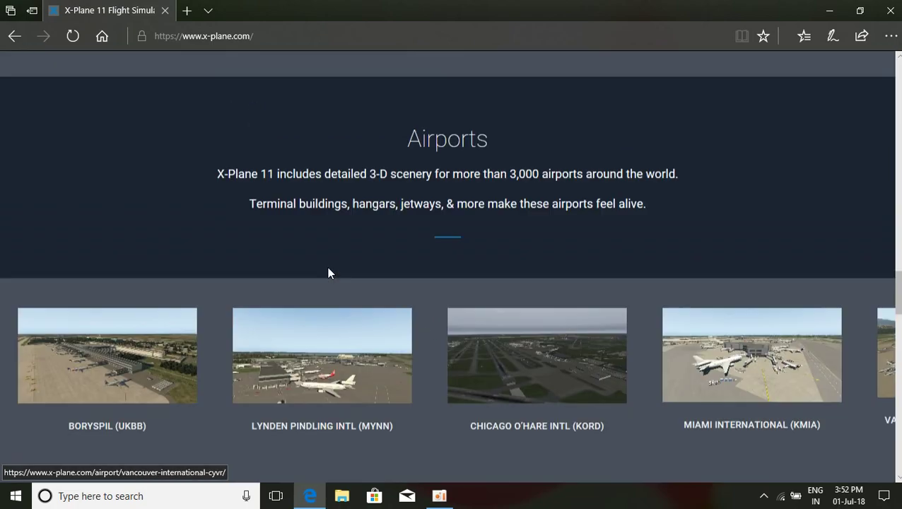
scroll(327, 273, "up", 4)
scroll(327, 273, "down", 5)
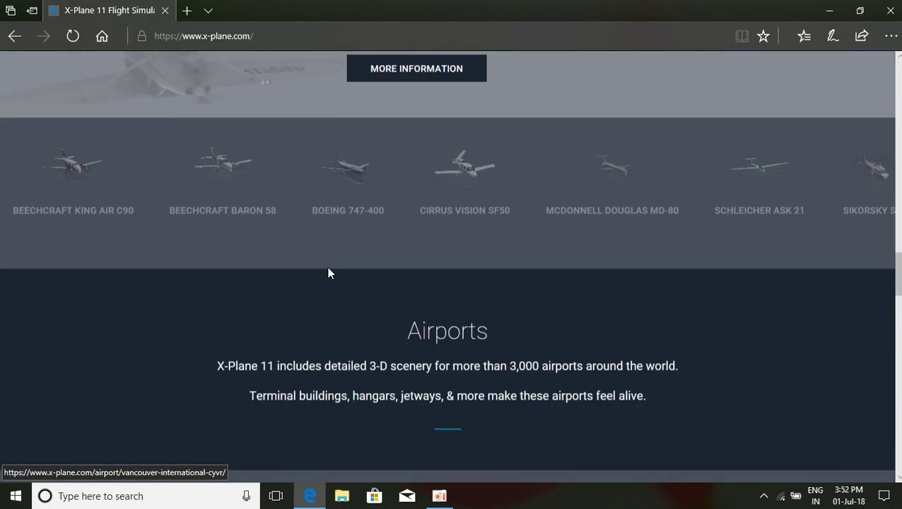
scroll(327, 272, "down", 3)
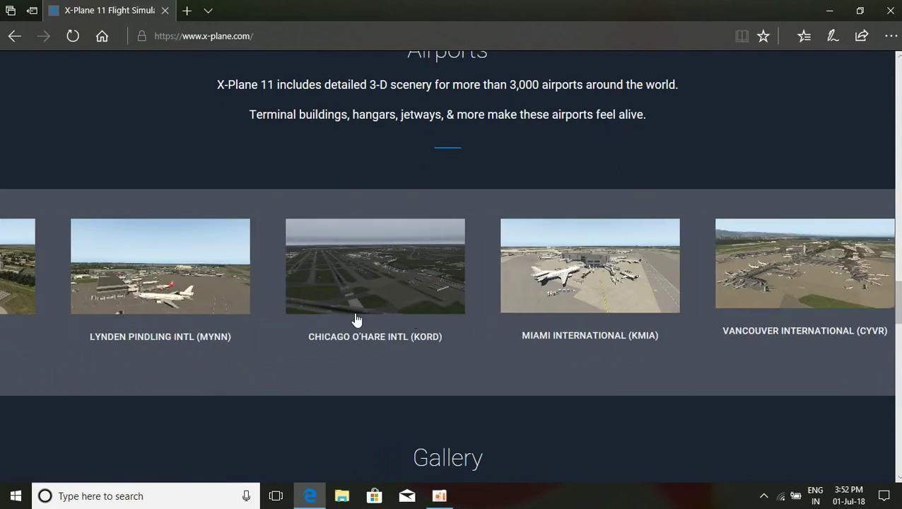
scroll(654, 459, "down", 1)
scroll(654, 460, "down", 3)
scroll(492, 244, "up", 3)
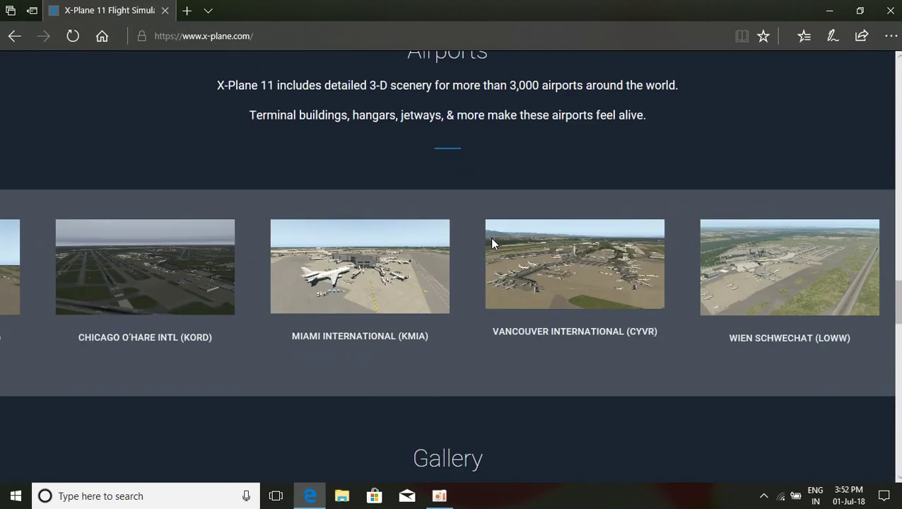
scroll(782, 369, "up", 6)
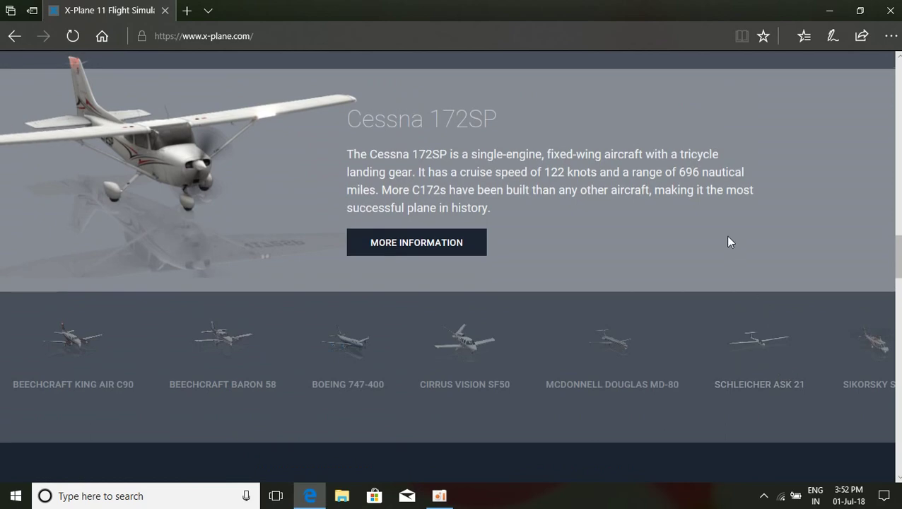
scroll(729, 241, "down", 5)
scroll(728, 240, "down", 2)
Step: View the Gallery images of the B747 and Cessna 172SP and revisit the Airports section above them
scroll(687, 376, "down", 4)
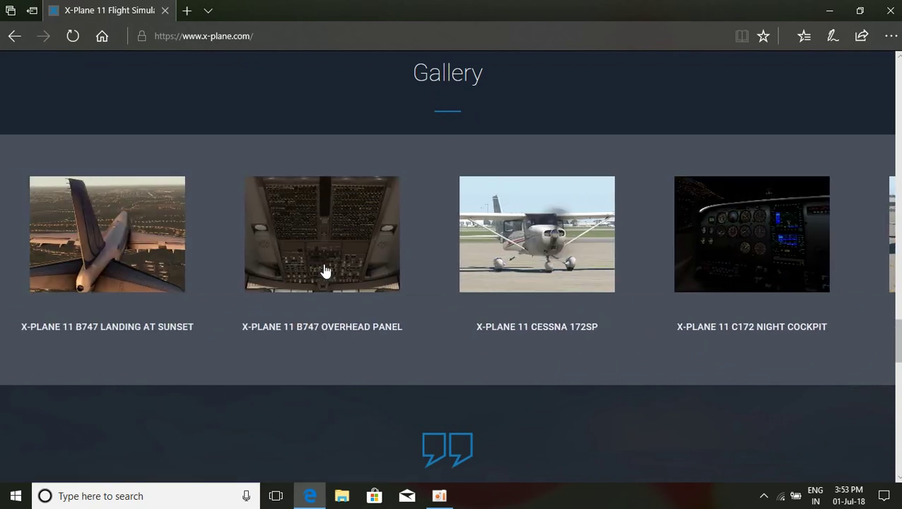
scroll(325, 271, "up", 5)
scroll(258, 318, "up", 3)
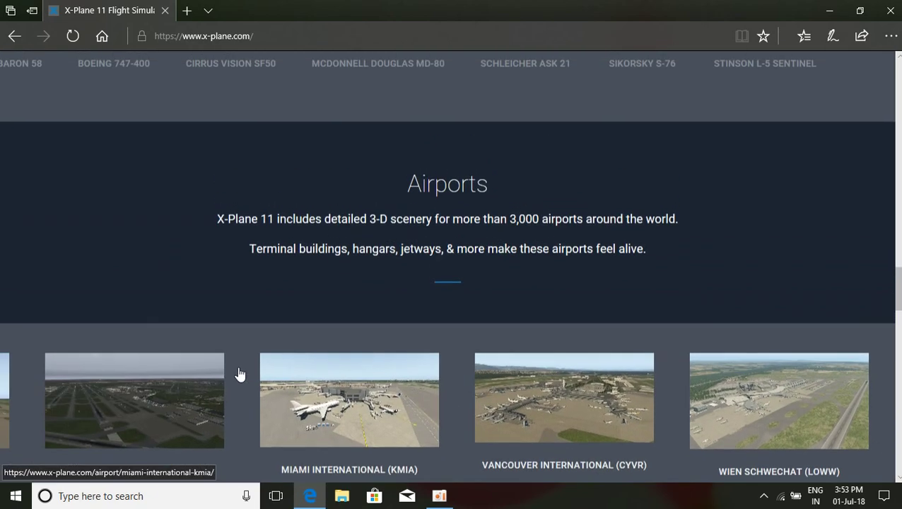
scroll(247, 283, "down", 4)
scroll(210, 312, "down", 4)
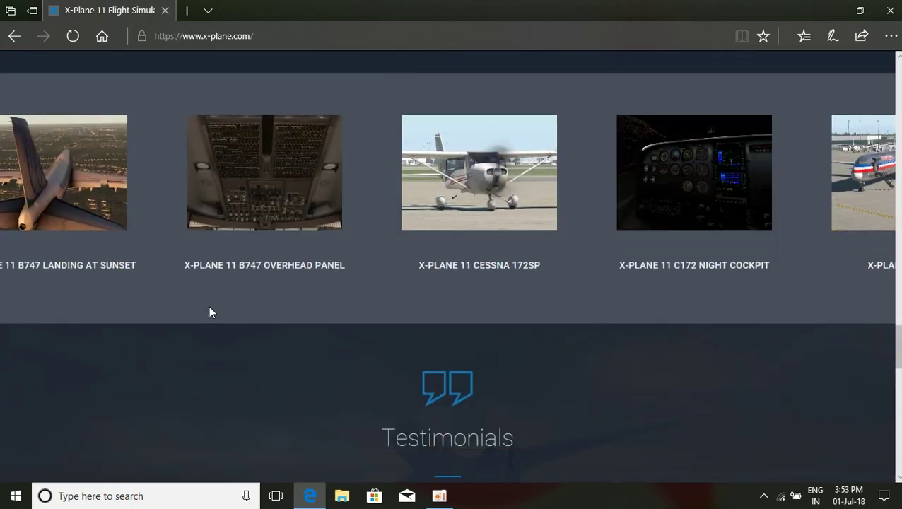
Step: Skim the rest of the home page through the Testimonials, update sign-up and Order Now sections
scroll(298, 349, "down", 10)
scroll(356, 217, "up", 1)
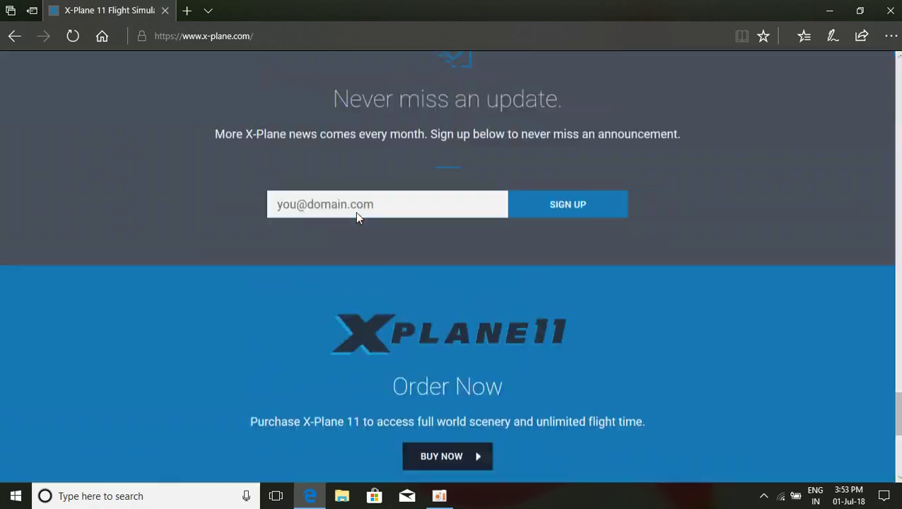
scroll(357, 218, "up", 20)
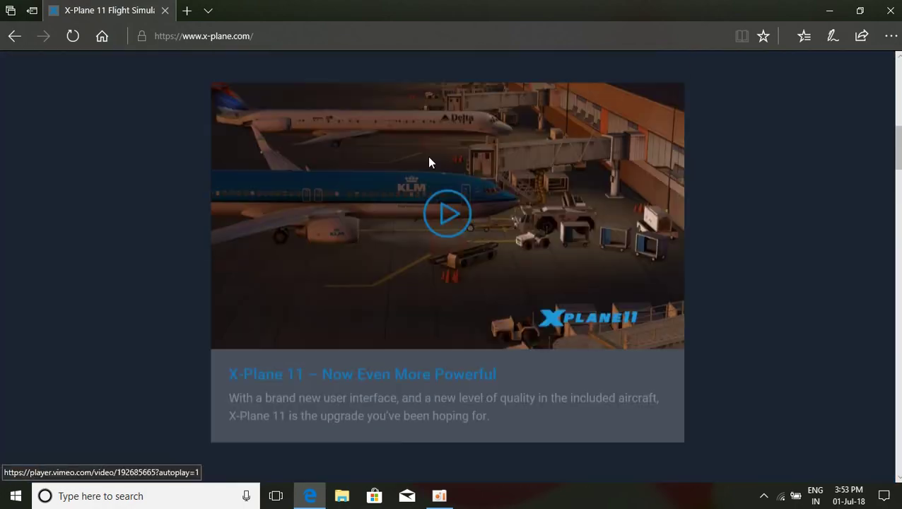
Step: Request the Windows installer from the free X-Plane 11 demo page and cancel the file download
scroll(429, 162, "up", 5)
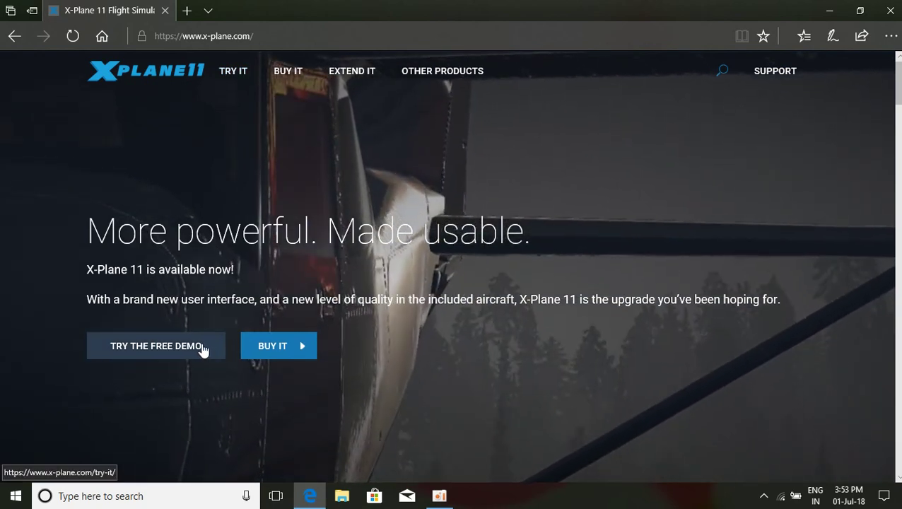
left_click(202, 348)
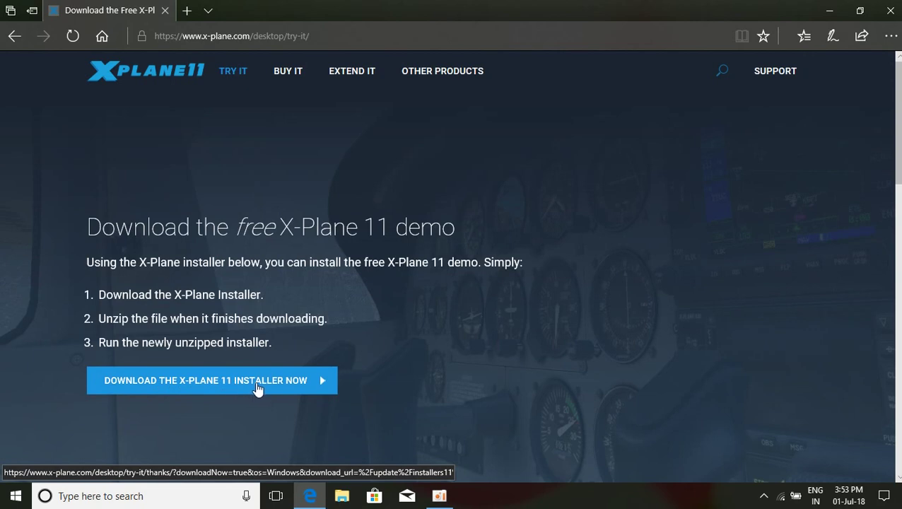
left_click(328, 384)
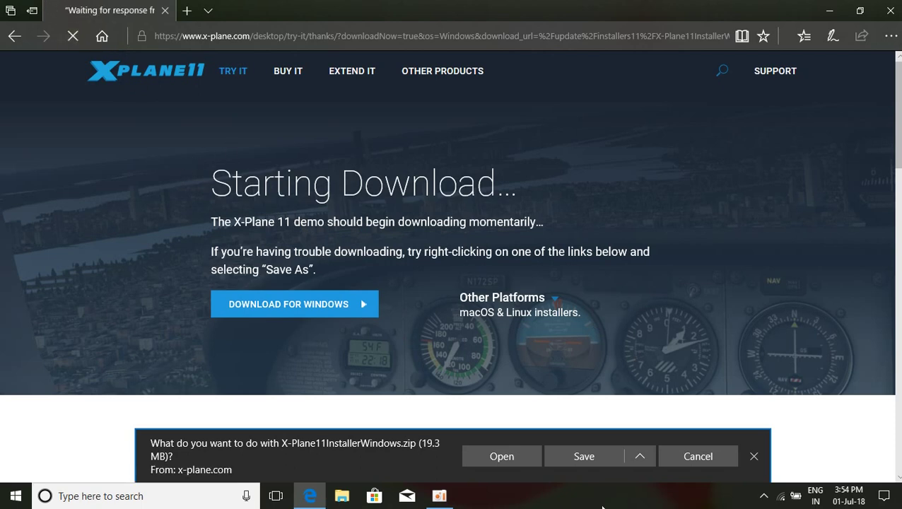
left_click(679, 456)
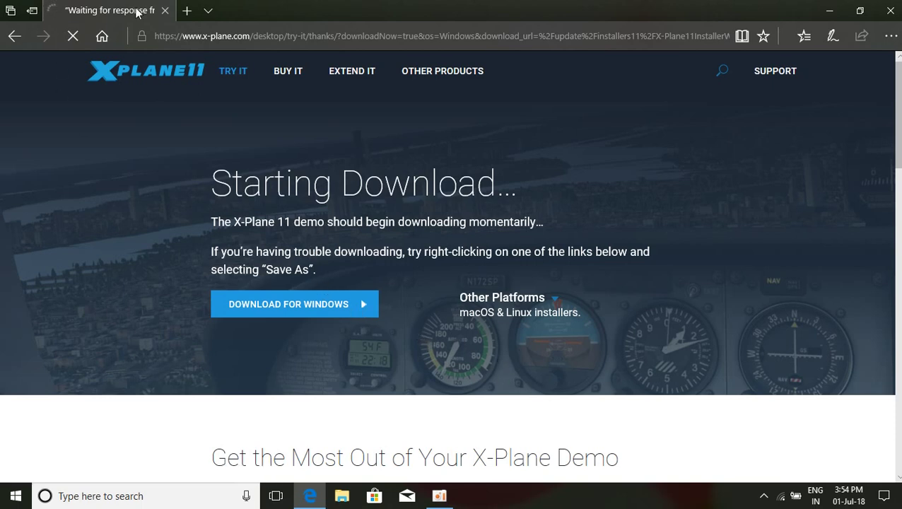
Step: Examine the Buy It page's Digital Download price and features, plus the Steam and DVD Set purchase options
left_click(285, 77)
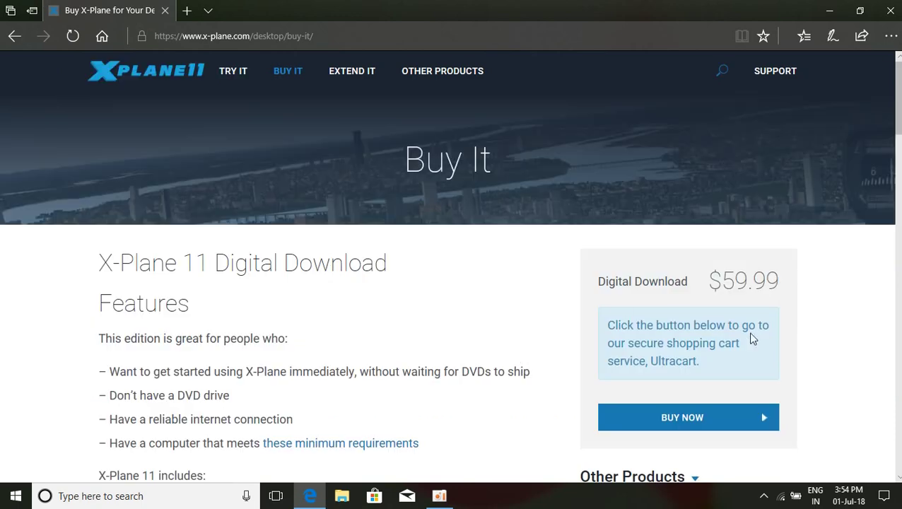
left_click_drag(710, 280, 798, 278)
left_click(672, 306)
scroll(357, 266, "down", 3)
left_click_drag(710, 88, 783, 100)
scroll(305, 234, "up", 2)
scroll(305, 234, "down", 6)
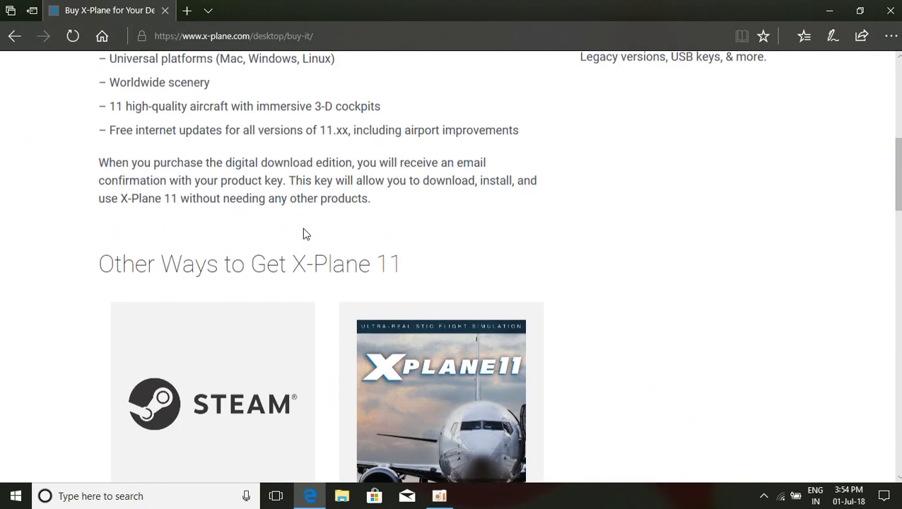
scroll(305, 235, "down", 4)
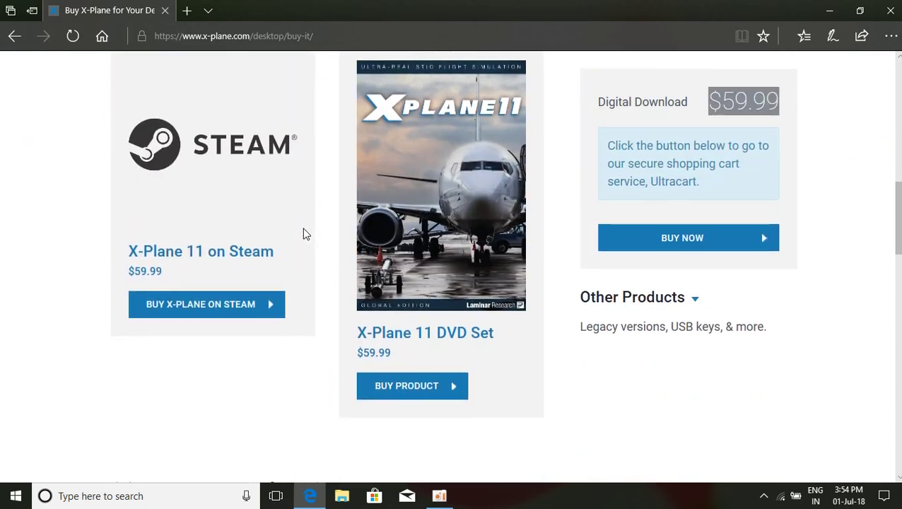
scroll(375, 251, "up", 5)
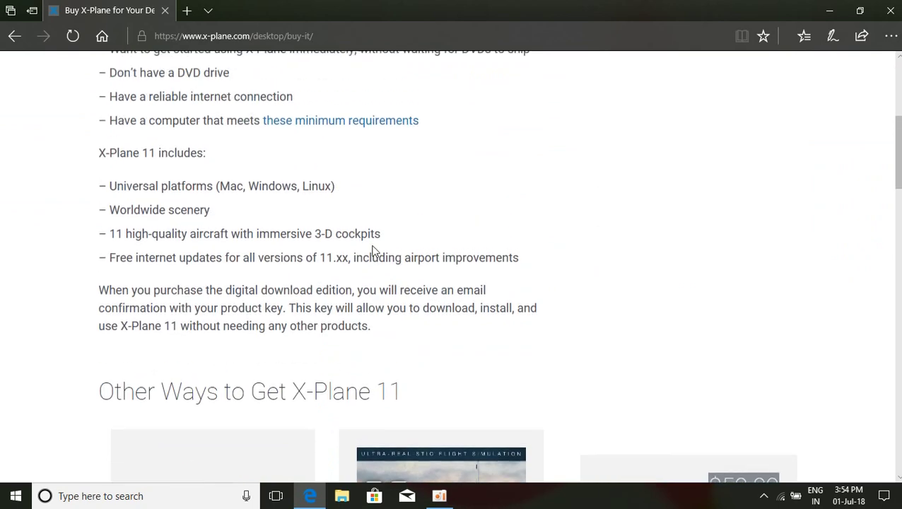
scroll(375, 251, "up", 5)
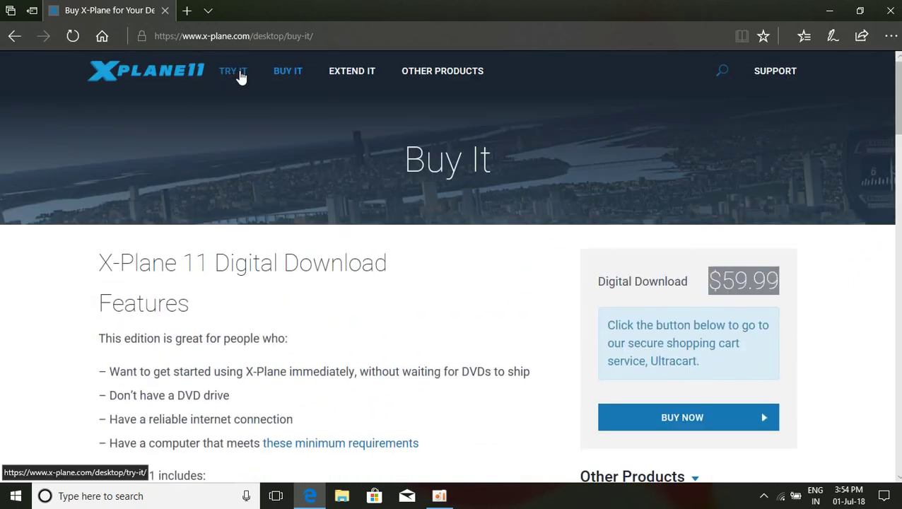
Step: Revisit the Try It page and the X-Plane 11 home page, and close the browser
left_click(240, 74)
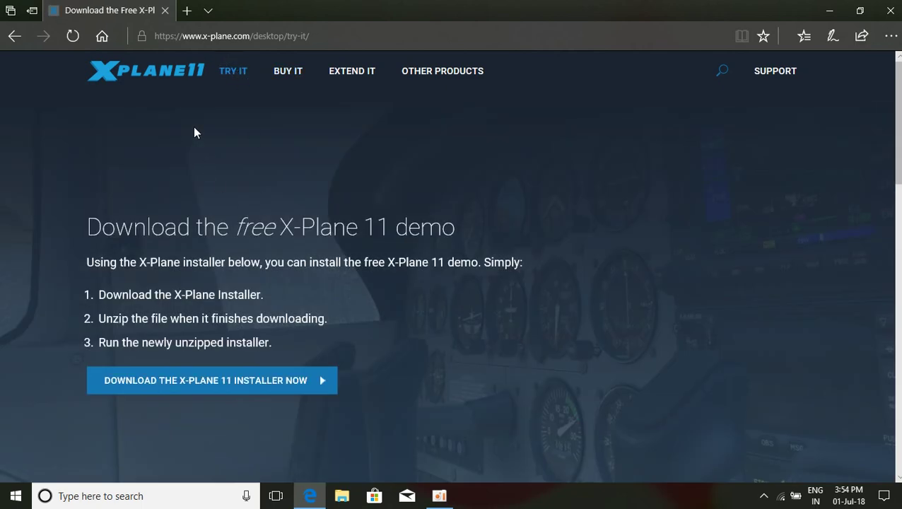
left_click(154, 73)
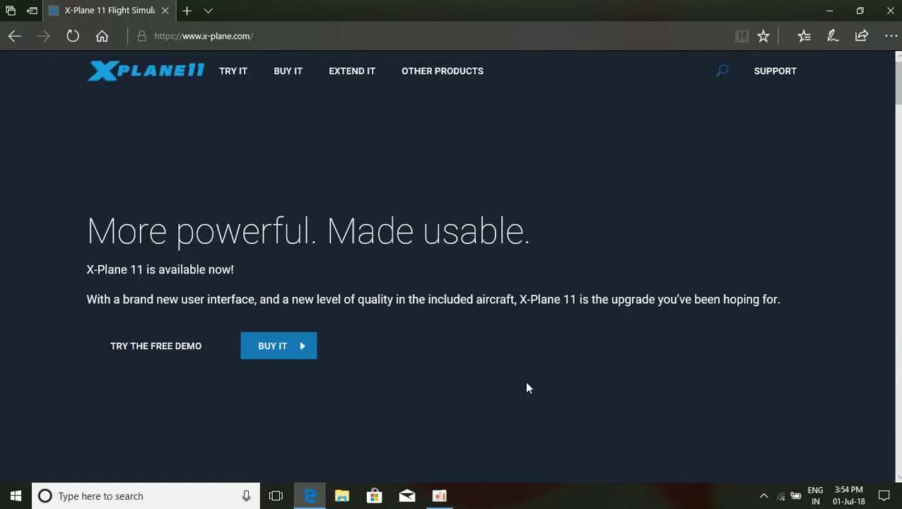
scroll(527, 387, "down", 10)
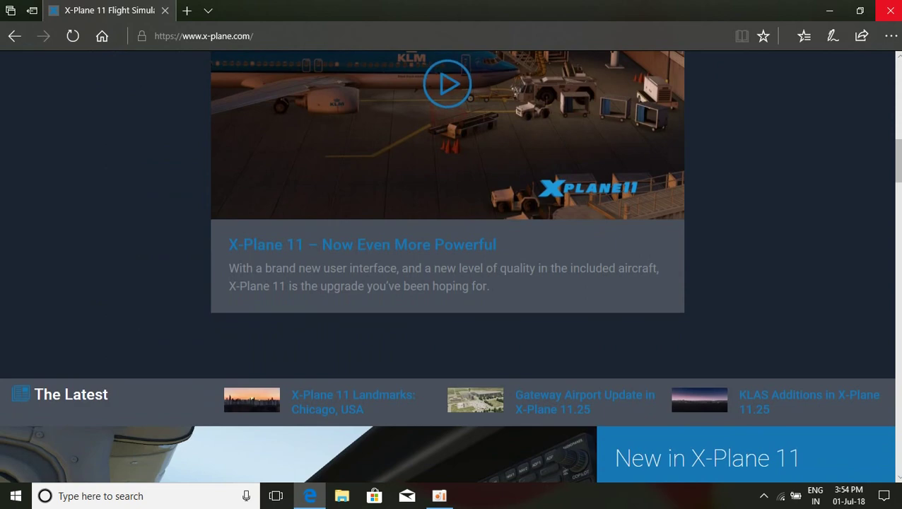
left_click(891, 10)
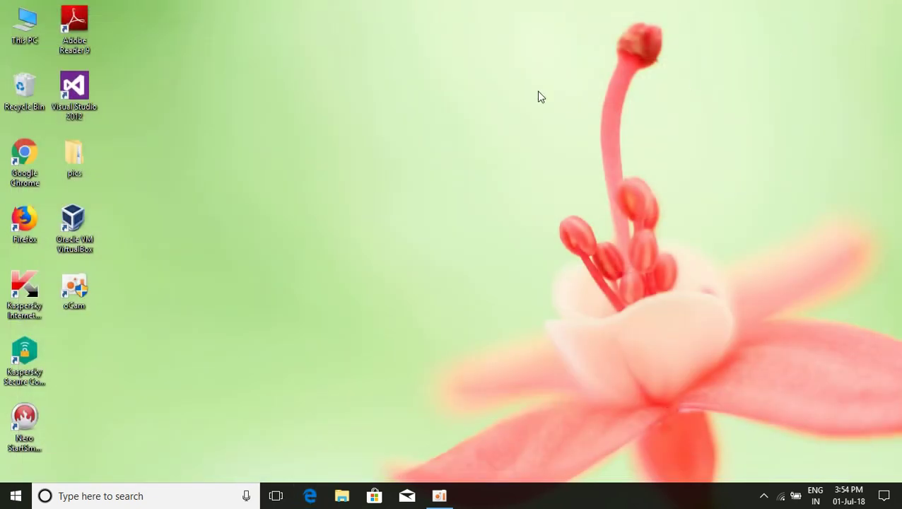
Step: Open the Downloads folder from This PC in a maximized File Explorer window
right_click(538, 97)
left_click(573, 142)
double_click(30, 22)
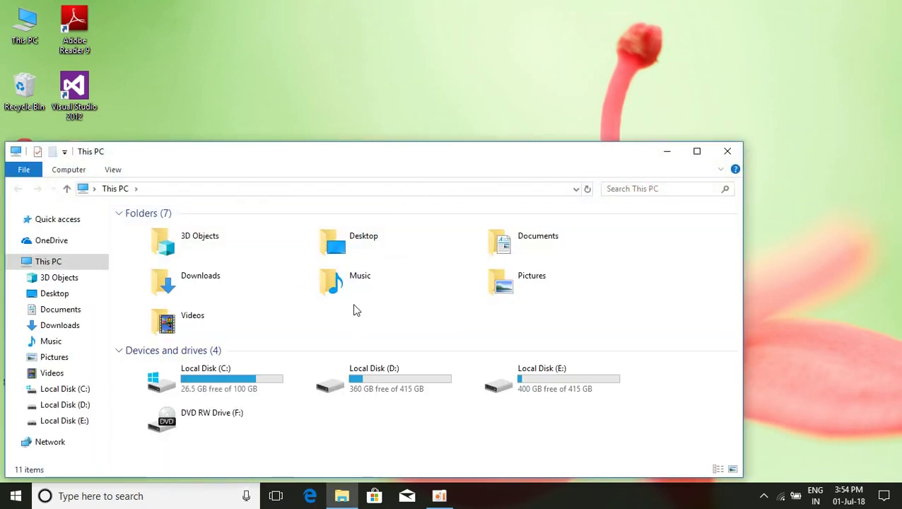
double_click(376, 157)
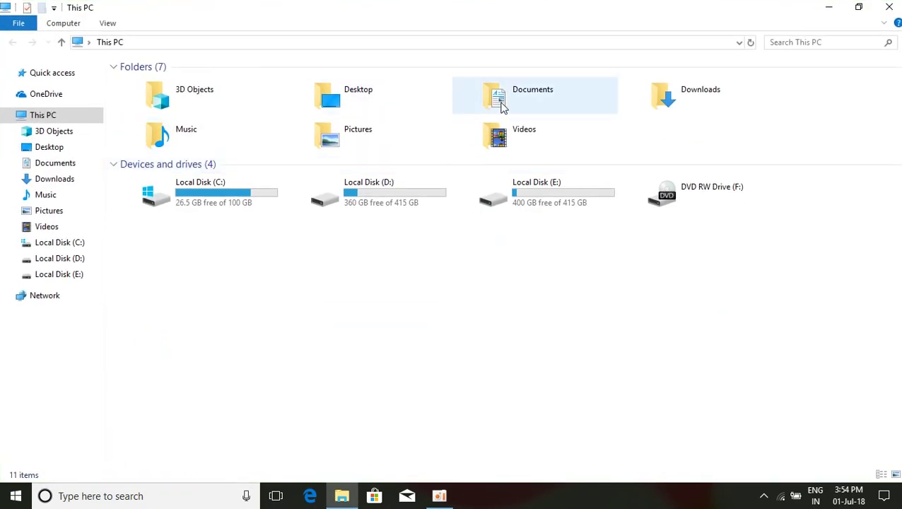
double_click(684, 110)
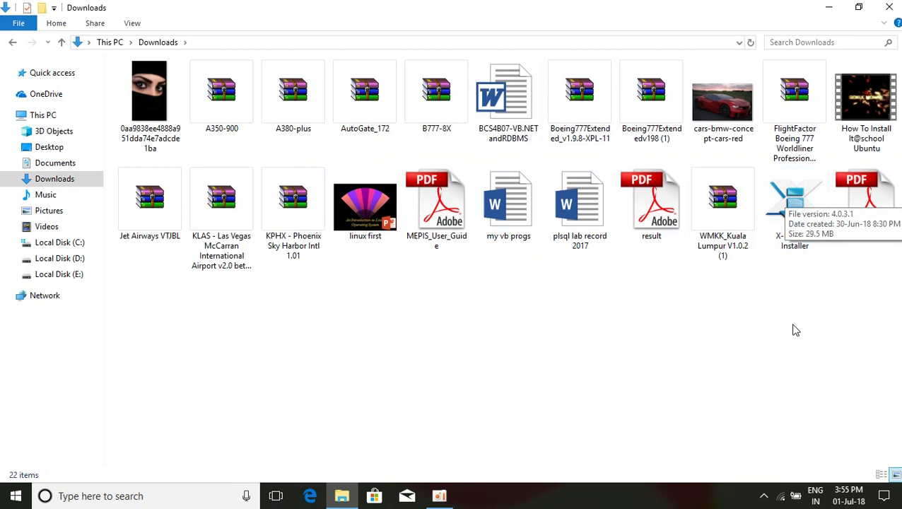
Step: Run the X-Plane 11 Installer from Downloads to view its welcome options, and cancel the installation
double_click(784, 205)
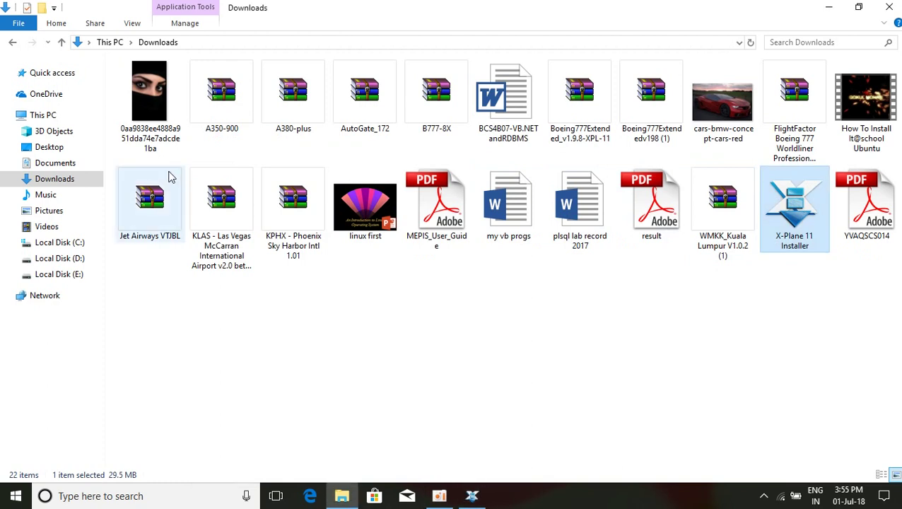
left_click(471, 496)
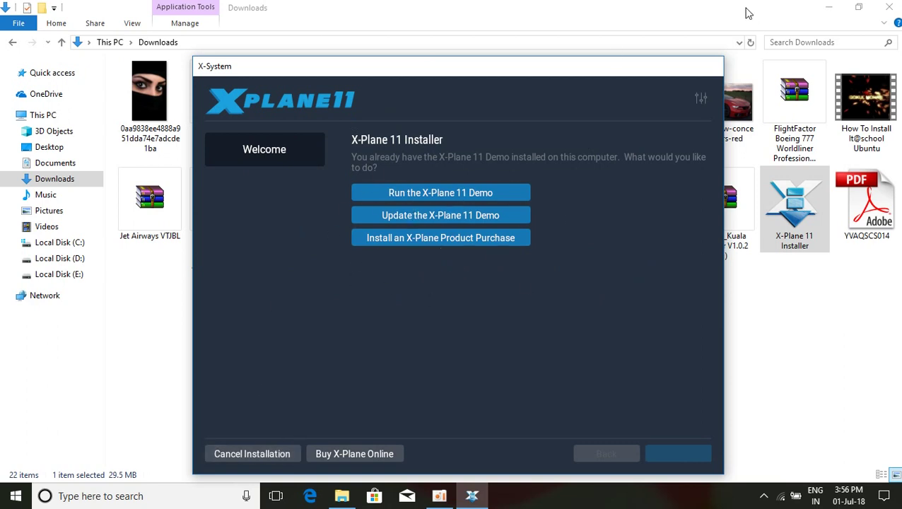
left_click(277, 460)
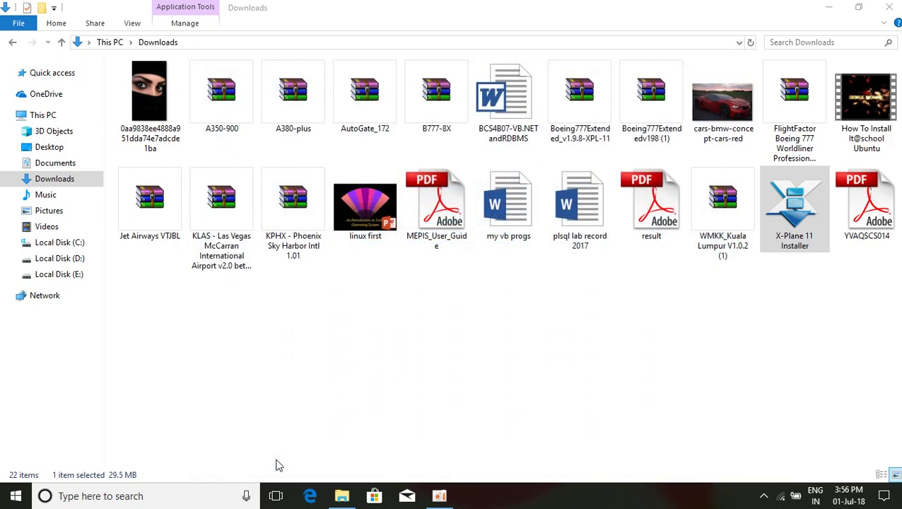
Step: Close the Downloads window and return to the desktop
left_click(886, 9)
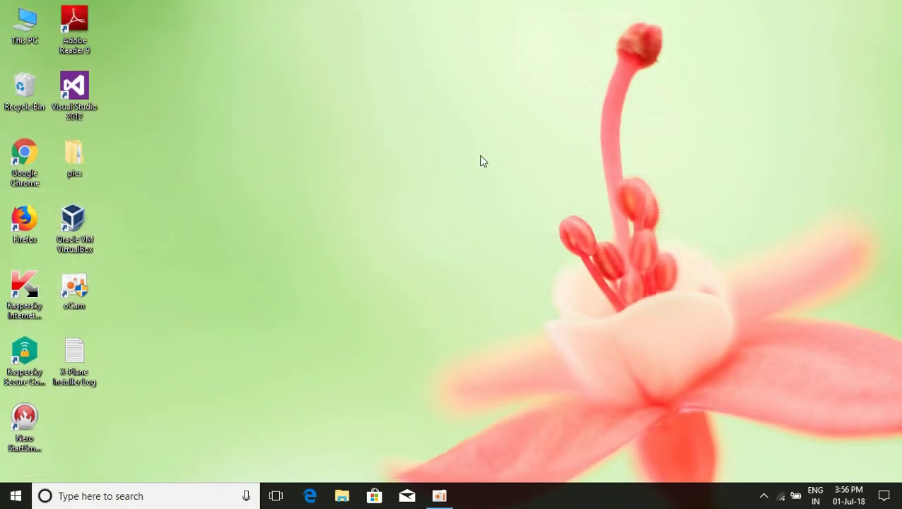
right_click(342, 86)
left_click(355, 144)
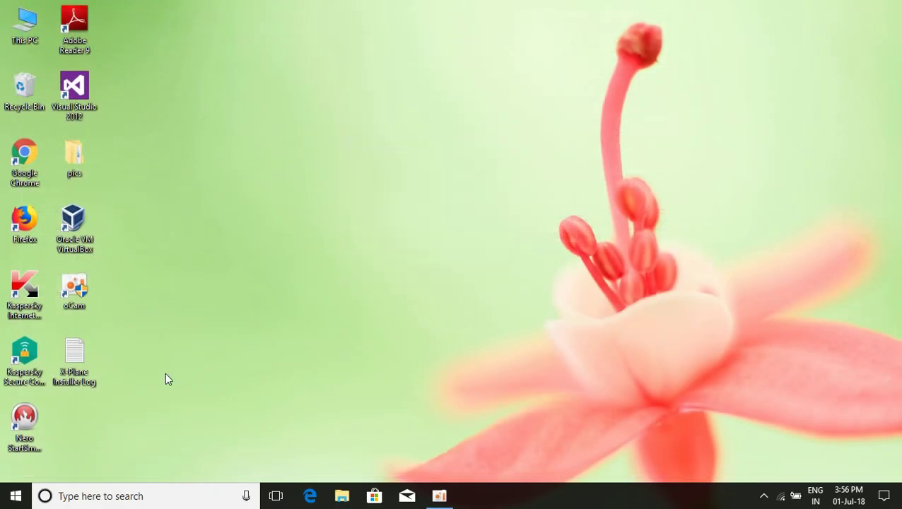
Step: Open the X-Plane Installer Log from the desktop to view it, close it, and delete the log file
double_click(83, 357)
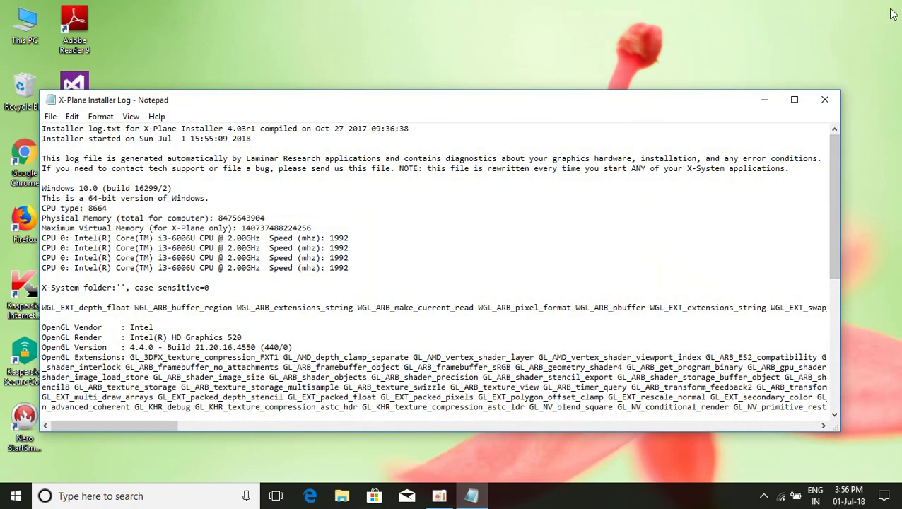
left_click(823, 100)
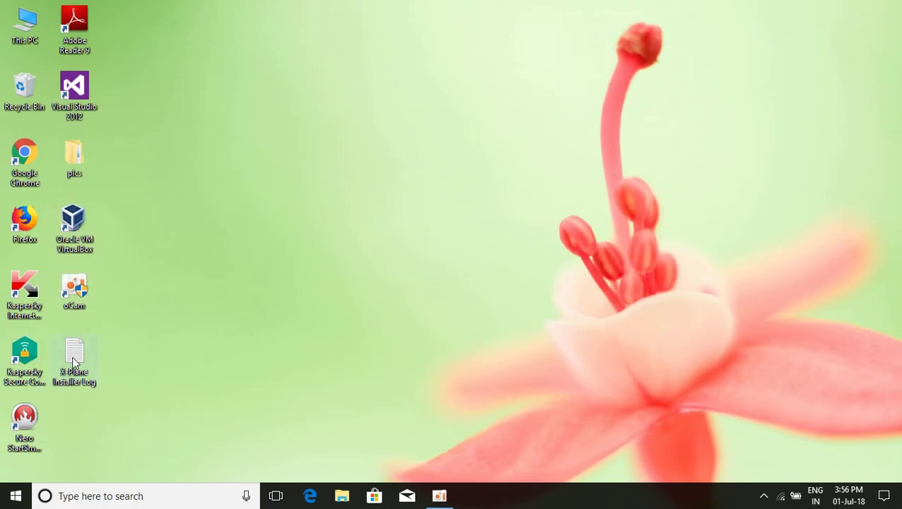
key("Delete")
right_click(238, 68)
left_click(275, 125)
right_click(271, 118)
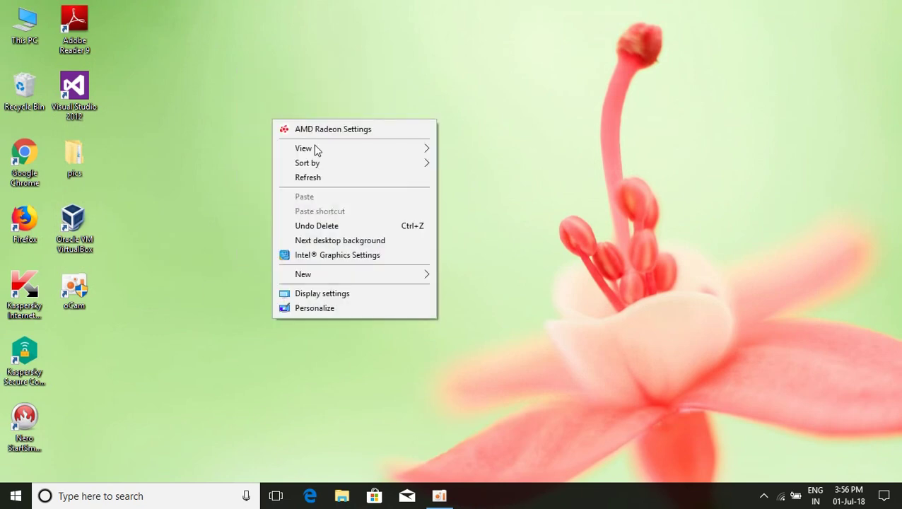
left_click(318, 181)
right_click(278, 118)
left_click(306, 181)
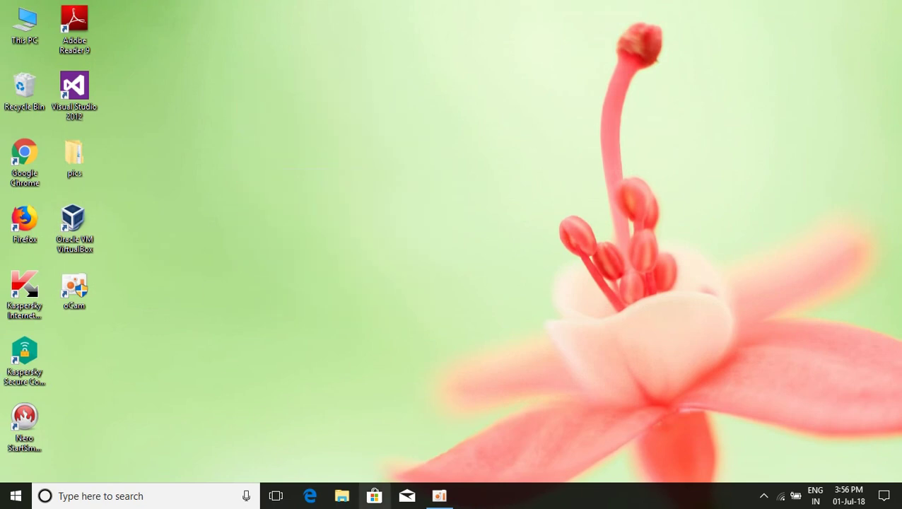
left_click(441, 497)
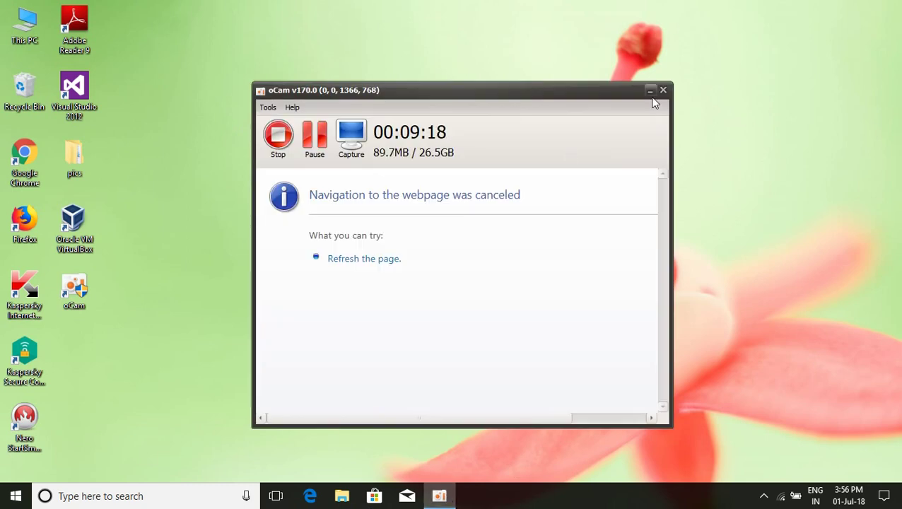
left_click(650, 91)
right_click(284, 74)
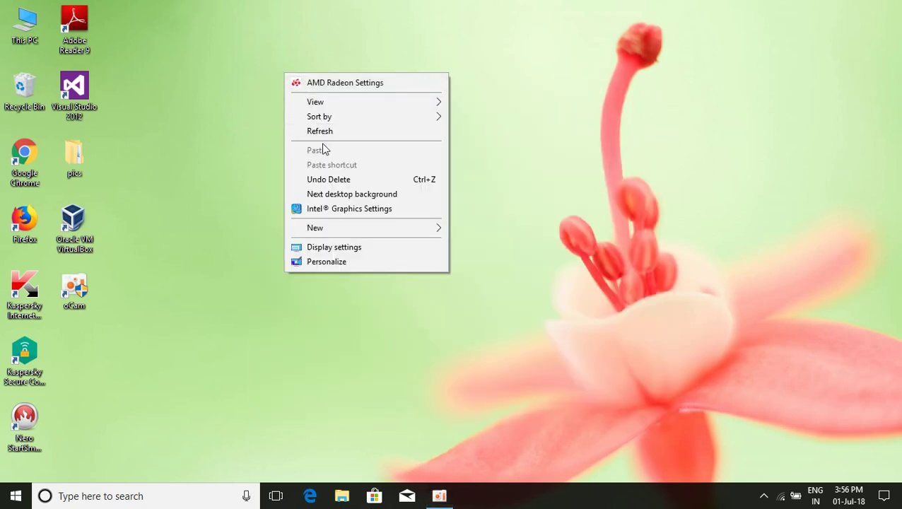
left_click(321, 134)
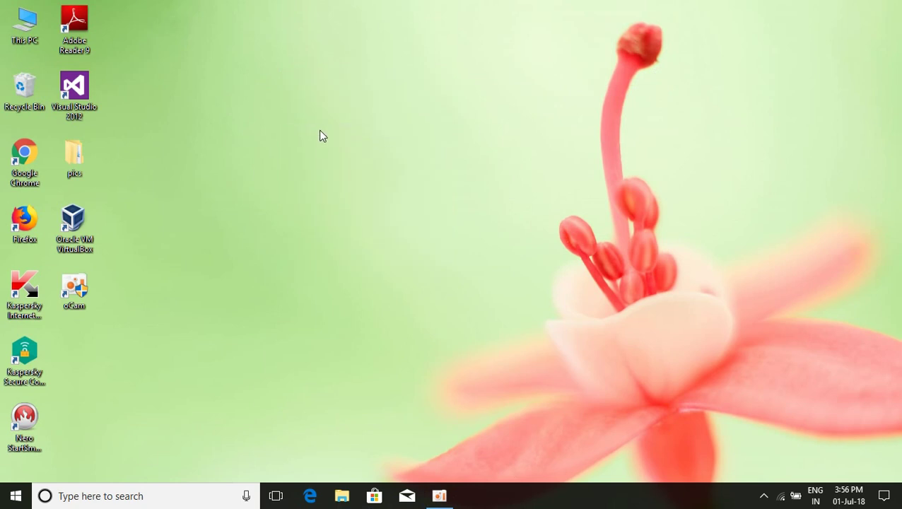
right_click(321, 136)
left_click(368, 198)
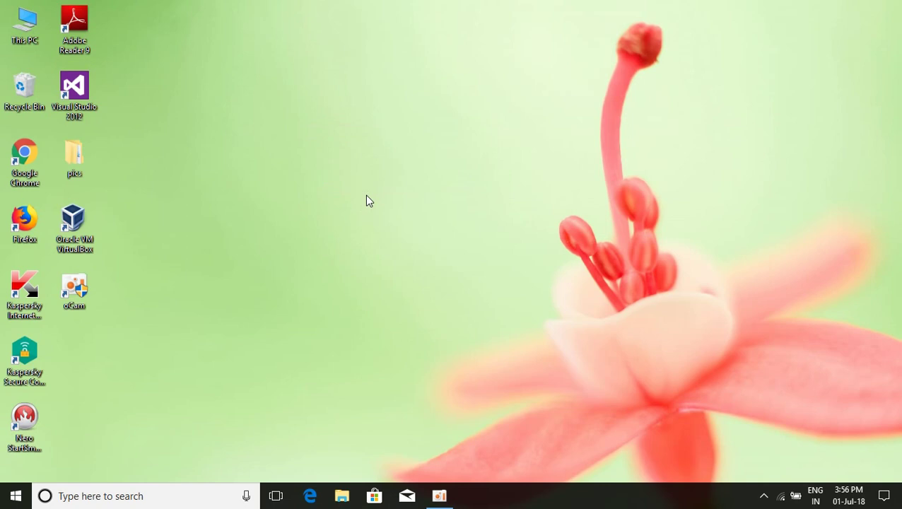